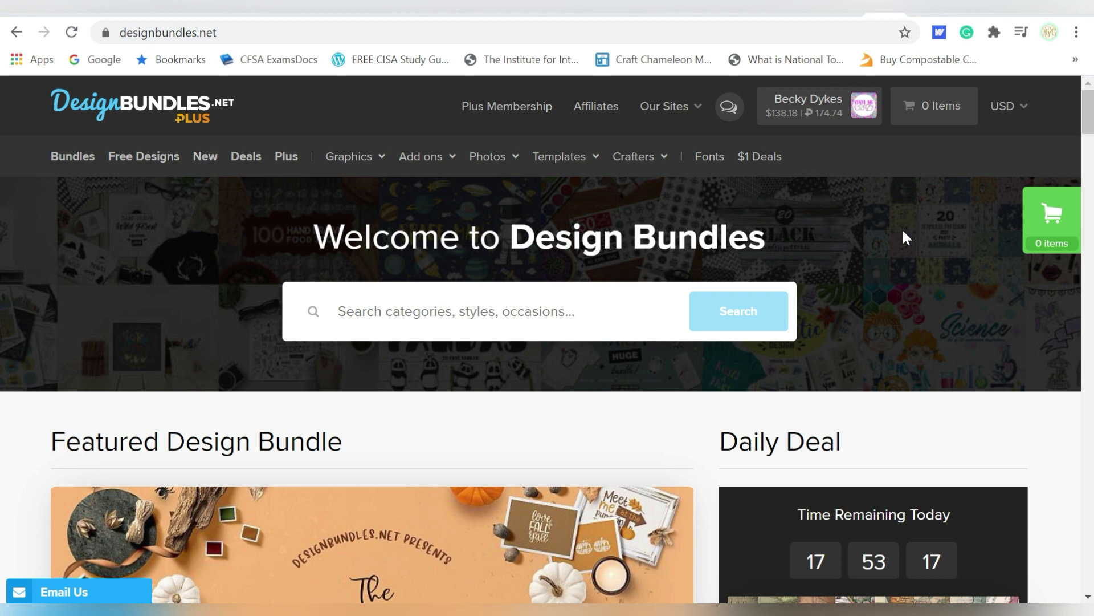
# - Find the "Being An Adult SVG DXF PNG EPS" product among the free designs and open its page
pyautogui.click(161, 163)
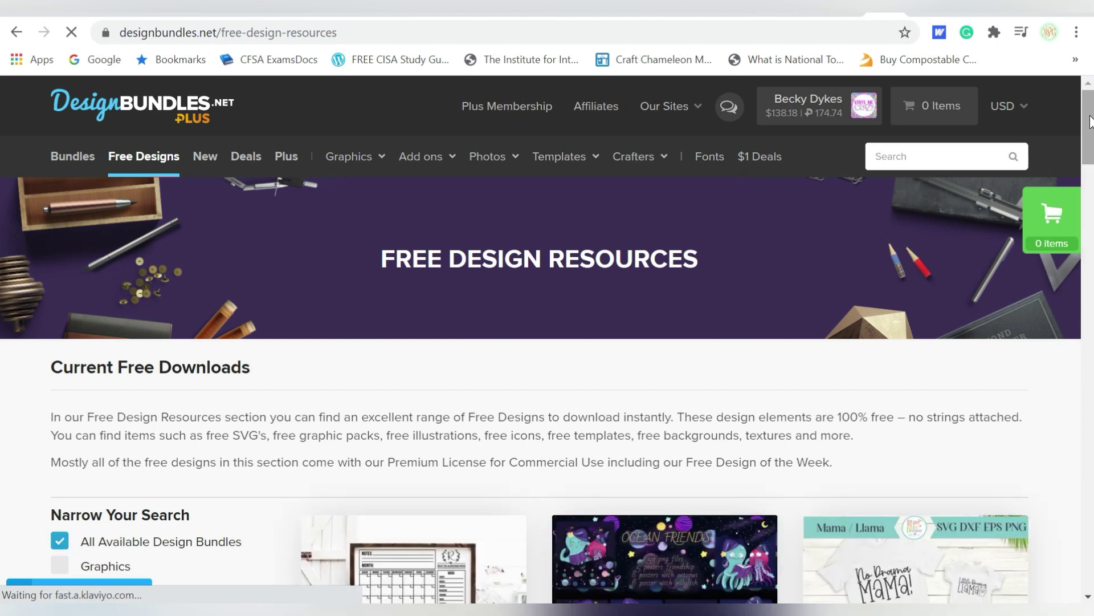
pyautogui.moveTo(1091, 122); pyautogui.dragTo(1091, 483)
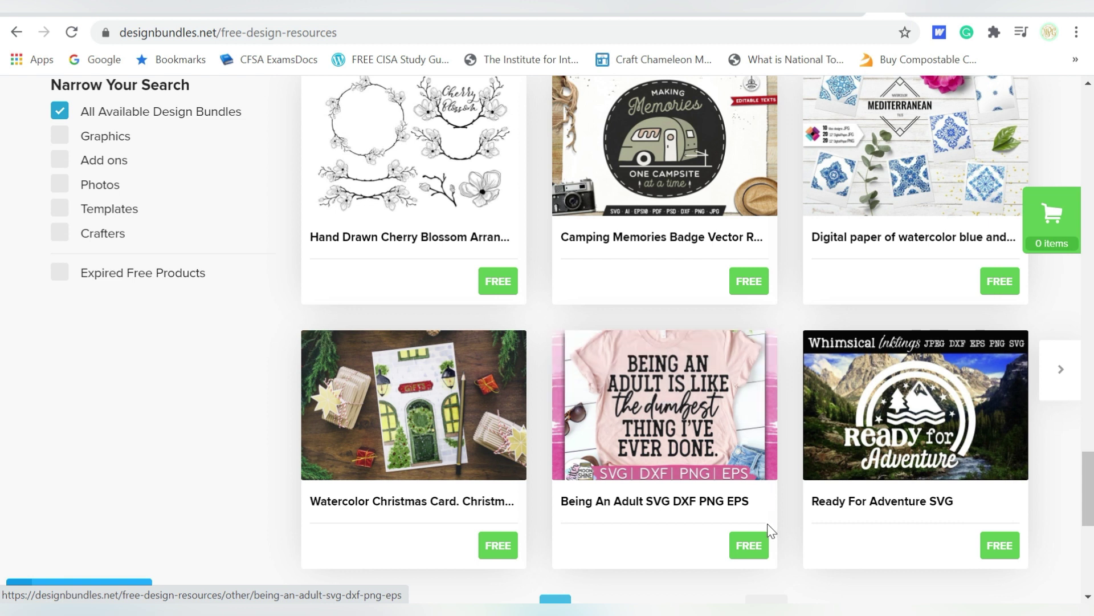
pyautogui.click(724, 464)
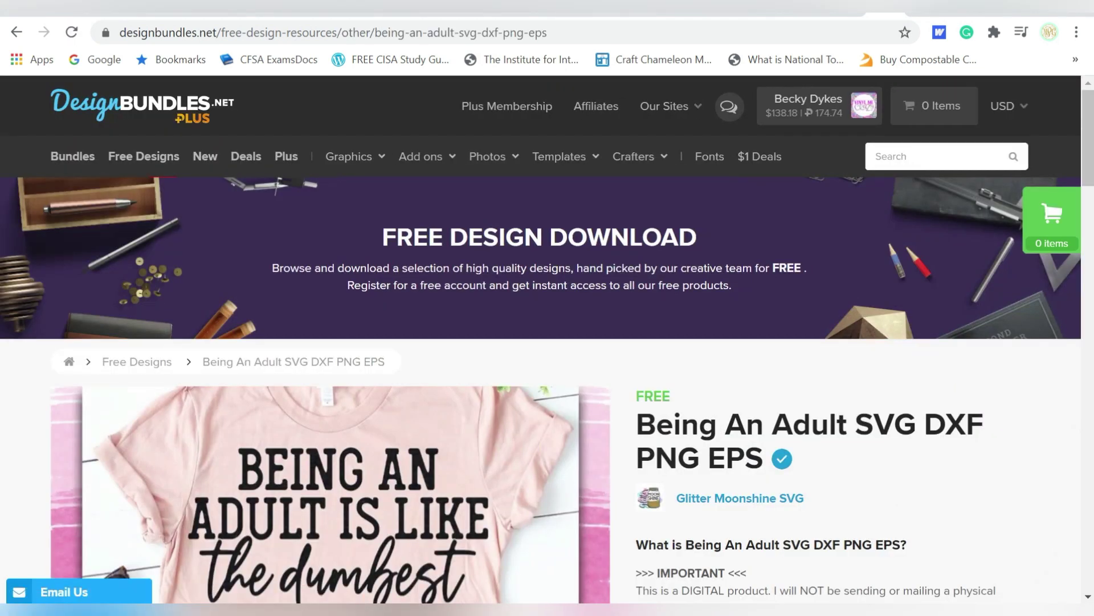
# - Download the free Being An Adult design and dismiss the Best Sellers Craft Bundle 3 promotion
pyautogui.moveTo(1090, 125); pyautogui.dragTo(1092, 199)
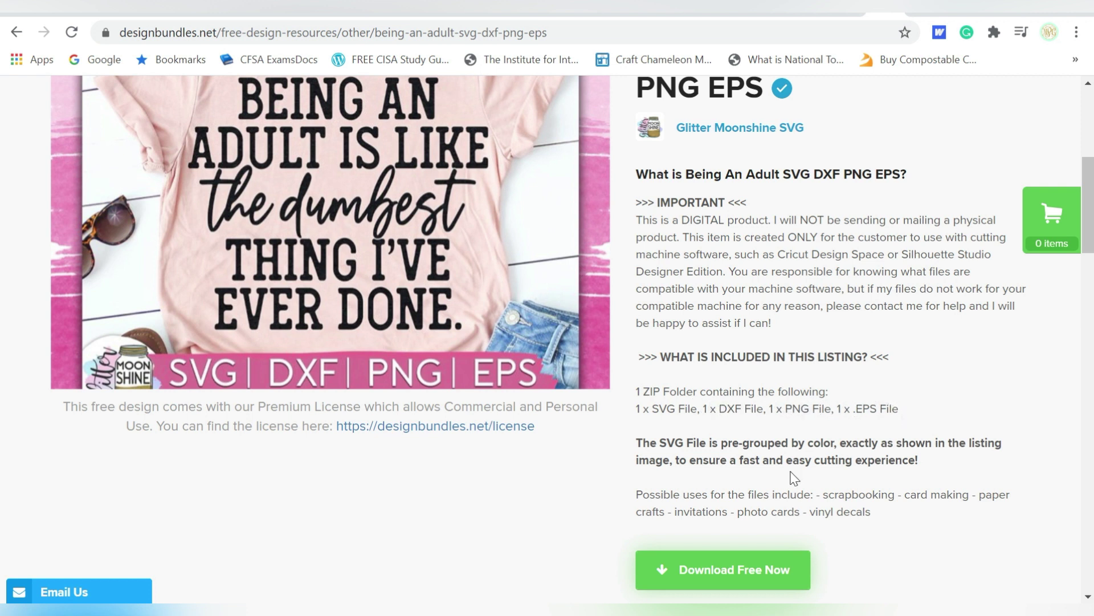
pyautogui.click(721, 572)
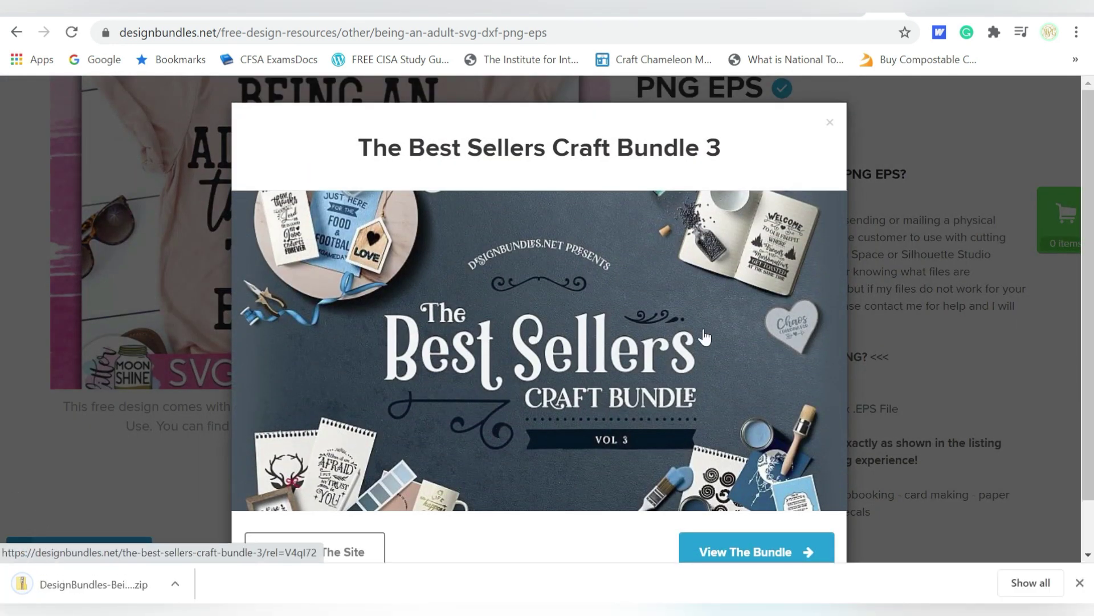
pyautogui.click(354, 553)
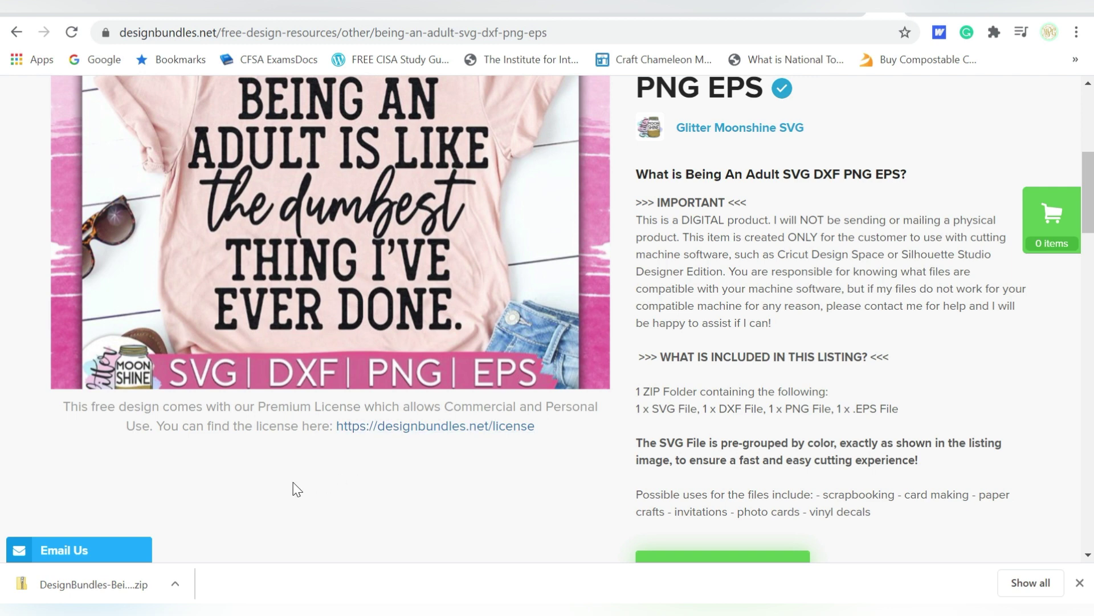
# - Open the downloaded DesignBundles zip file and extract all its contents to the suggested folder in Downloads
pyautogui.click(130, 584)
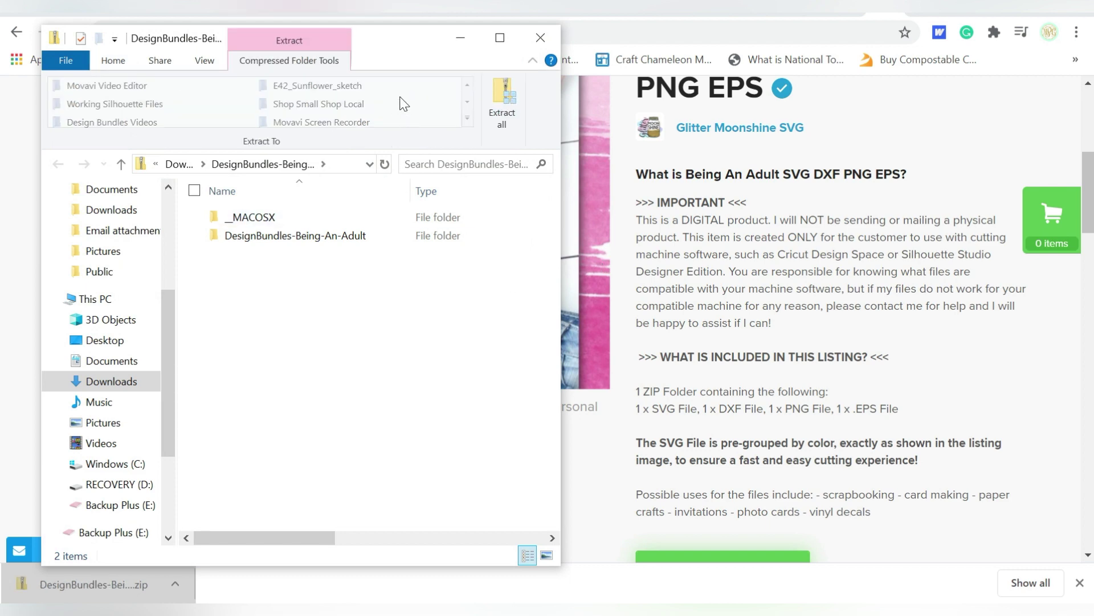
pyautogui.click(500, 98)
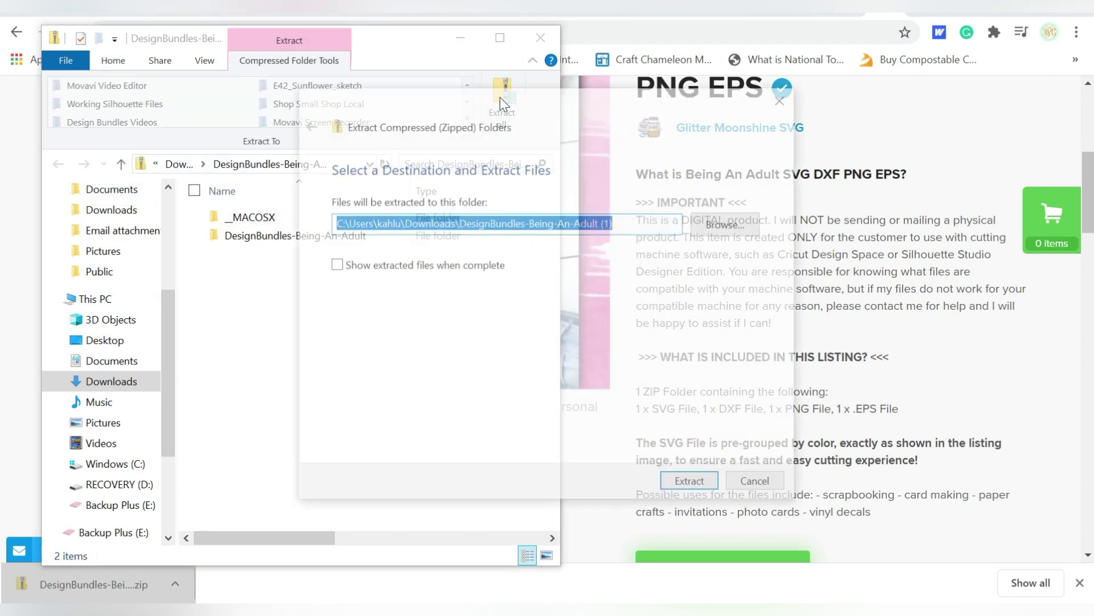
pyautogui.click(673, 478)
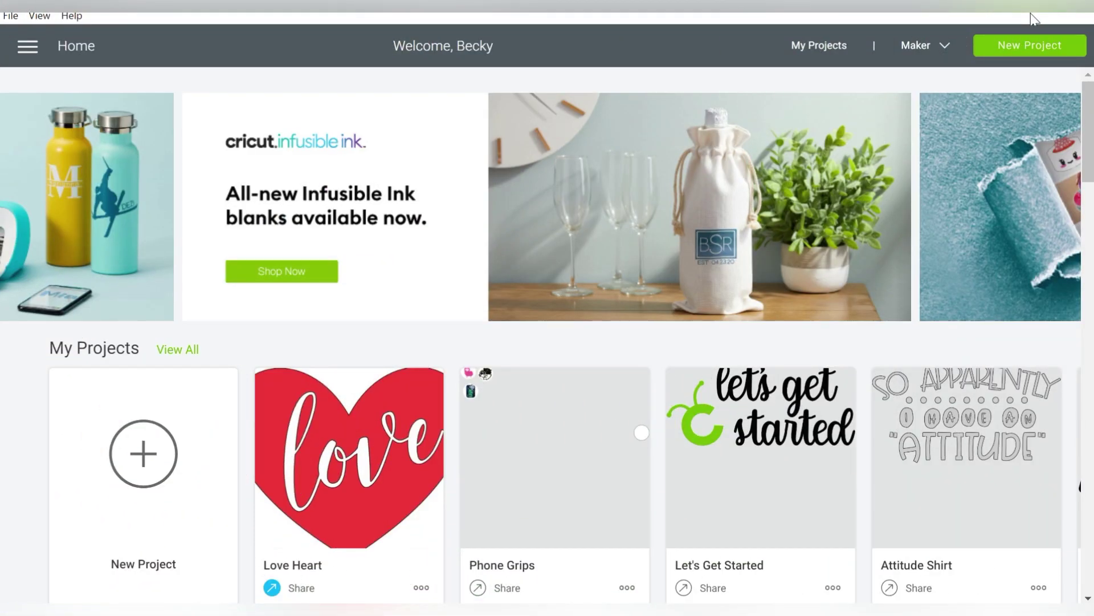
# - Switch to Cricut Design Space, start a new project and bring up the upload page with its supported image and pattern formats
pyautogui.click(145, 452)
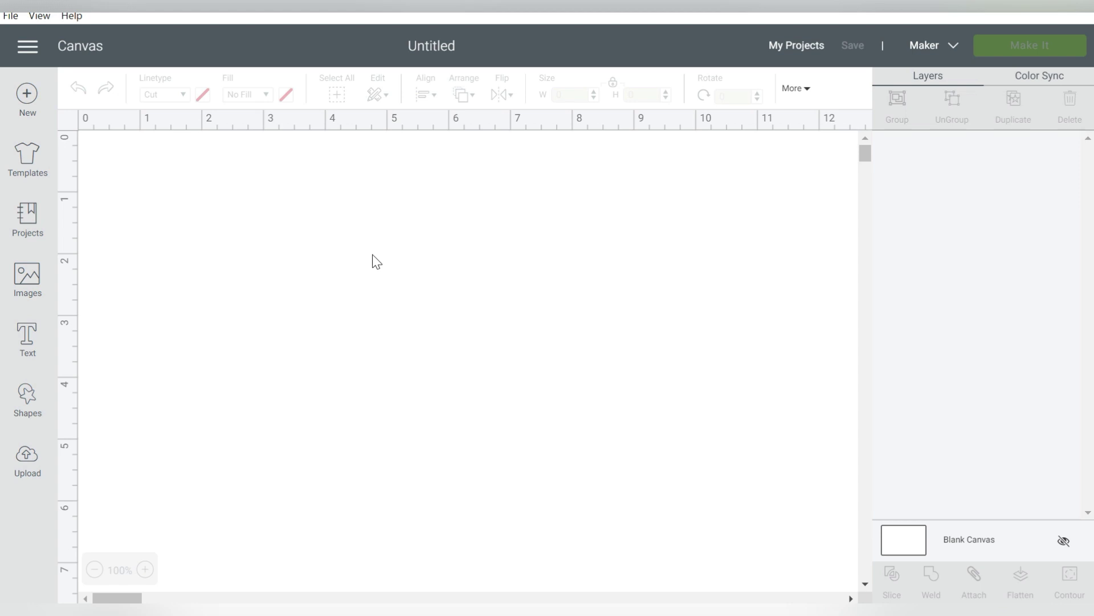
pyautogui.click(27, 459)
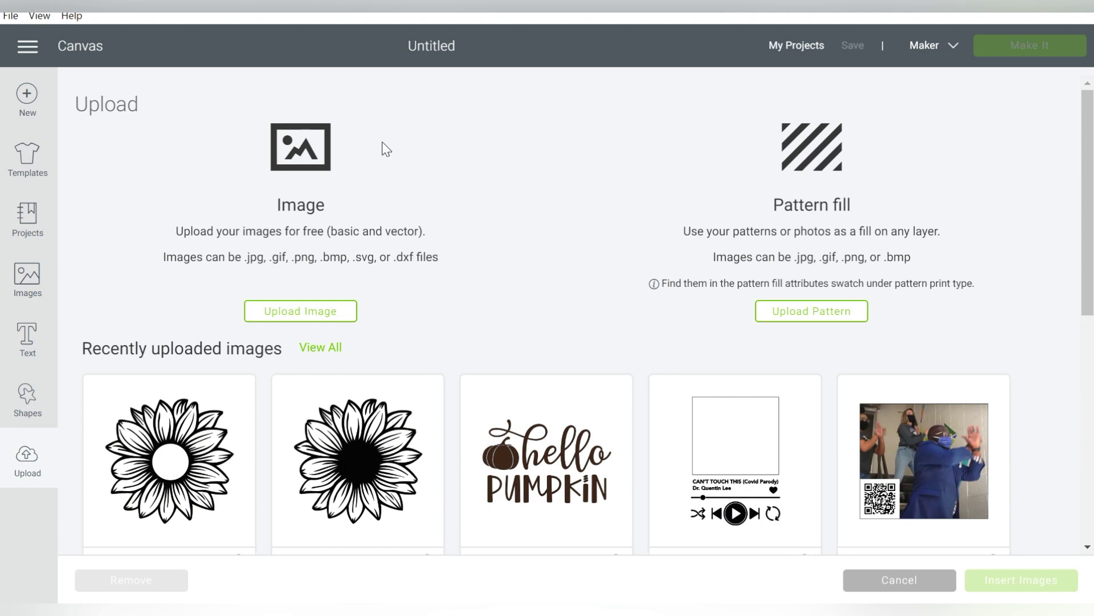
pyautogui.moveTo(243, 257); pyautogui.dragTo(421, 262)
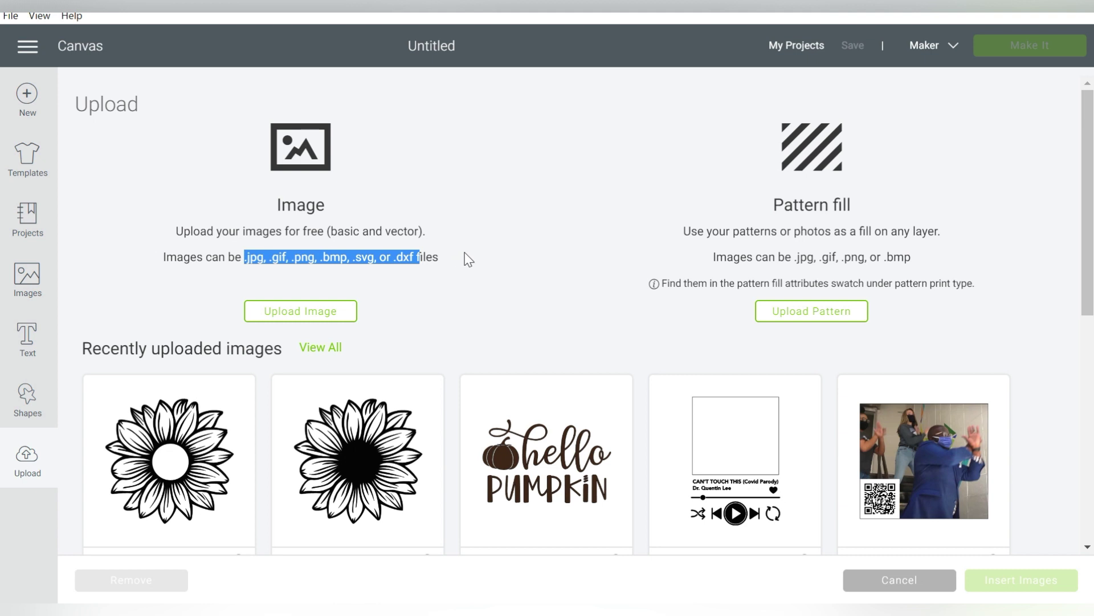
pyautogui.moveTo(795, 259); pyautogui.dragTo(905, 259)
pyautogui.click(733, 238)
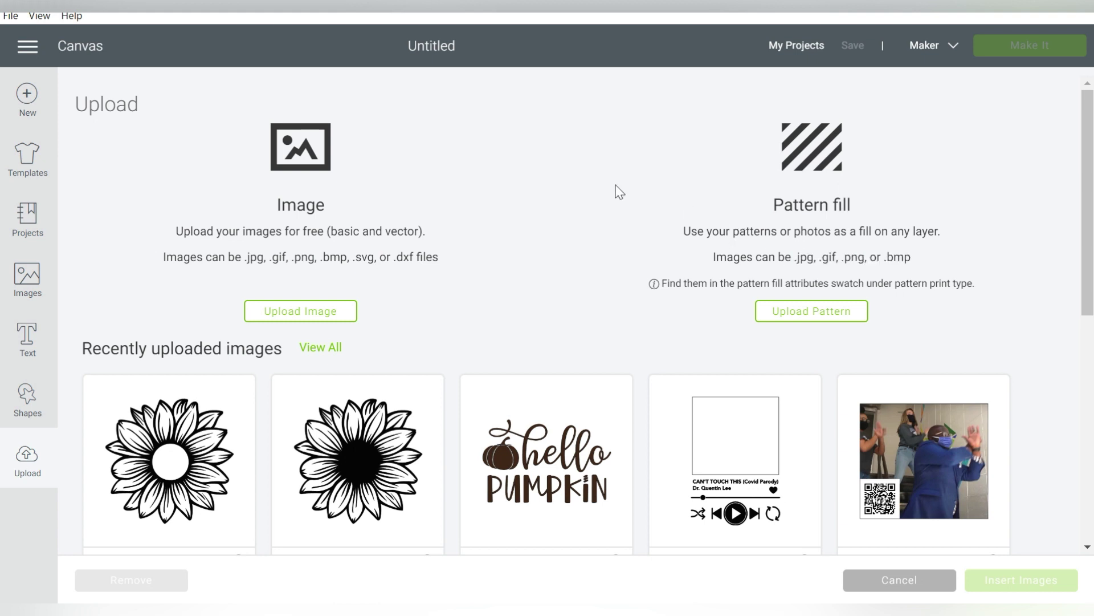
# - Start an image upload and browse to the extracted DesignBundles-Being-An-Adult folder inside "DesignBundles-Being-An-Adult (1)" in Downloads
pyautogui.click(321, 314)
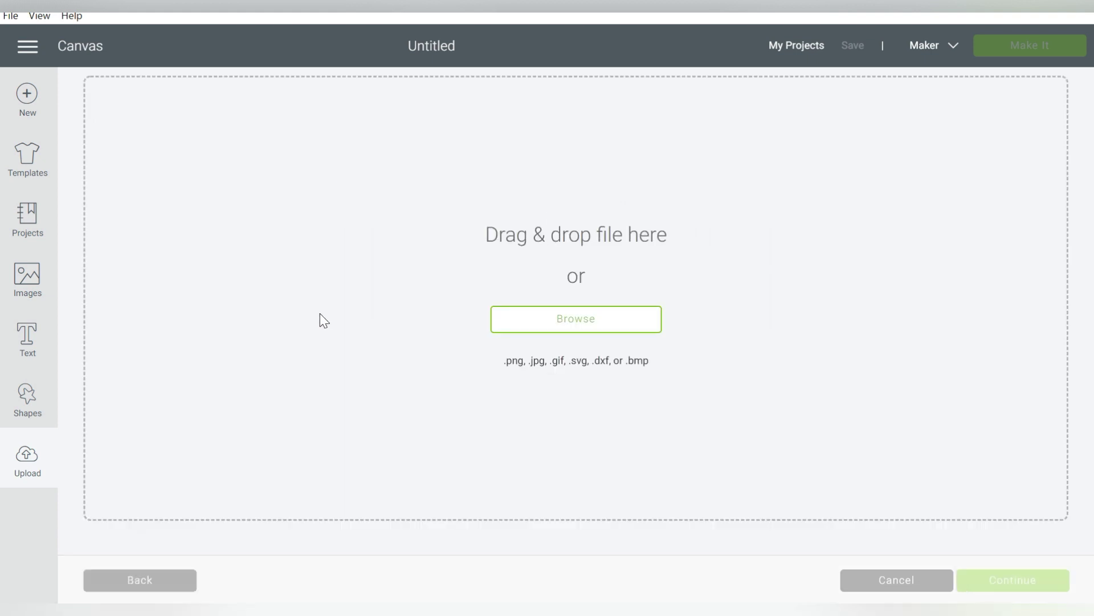
pyautogui.click(539, 318)
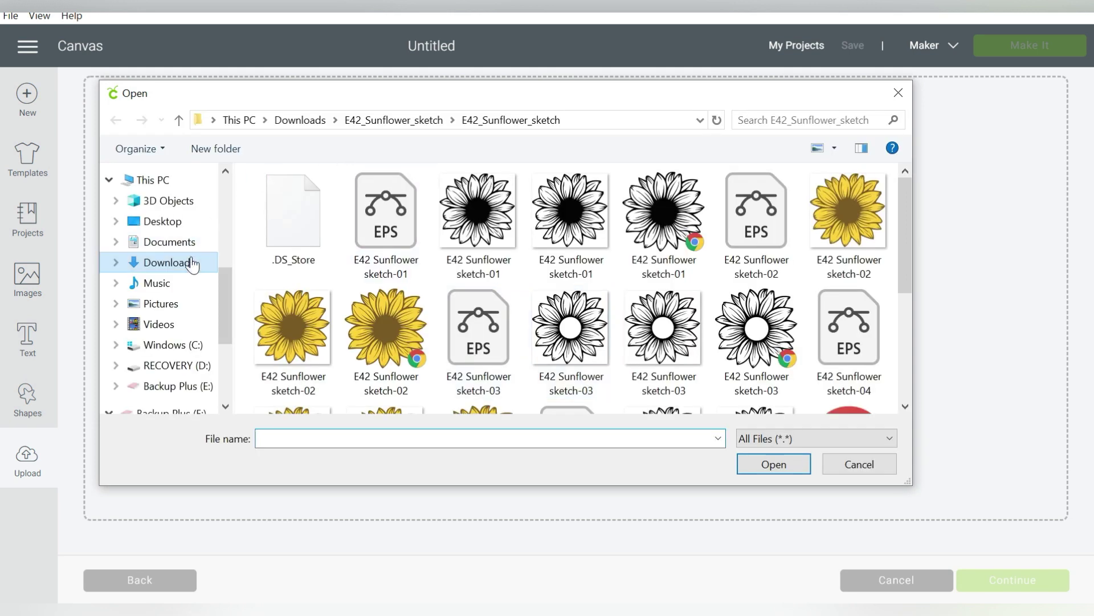
pyautogui.click(193, 264)
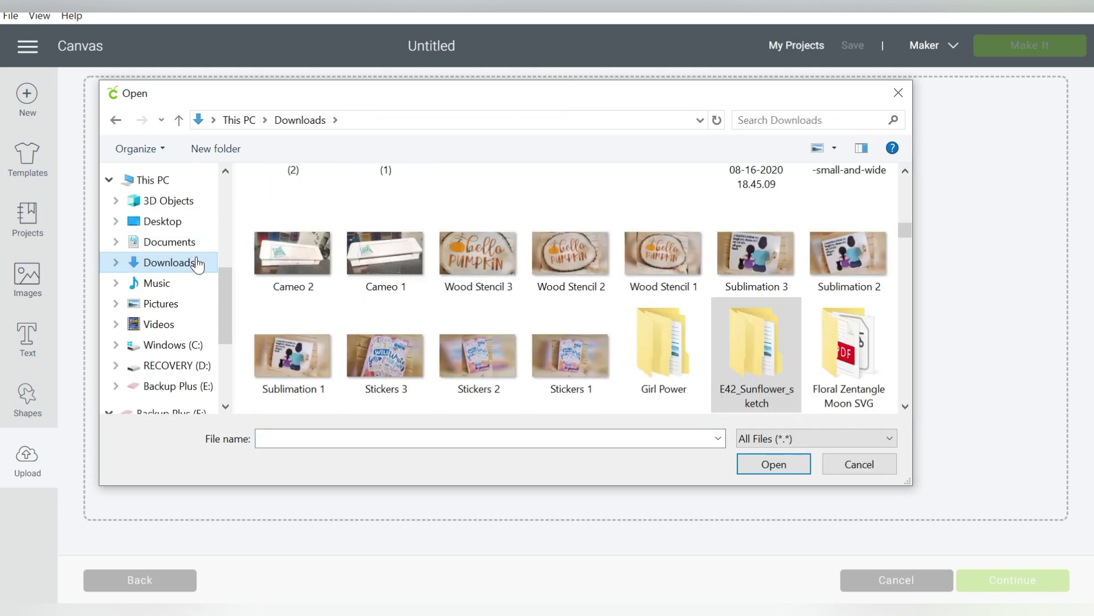
pyautogui.moveTo(904, 231); pyautogui.dragTo(905, 178)
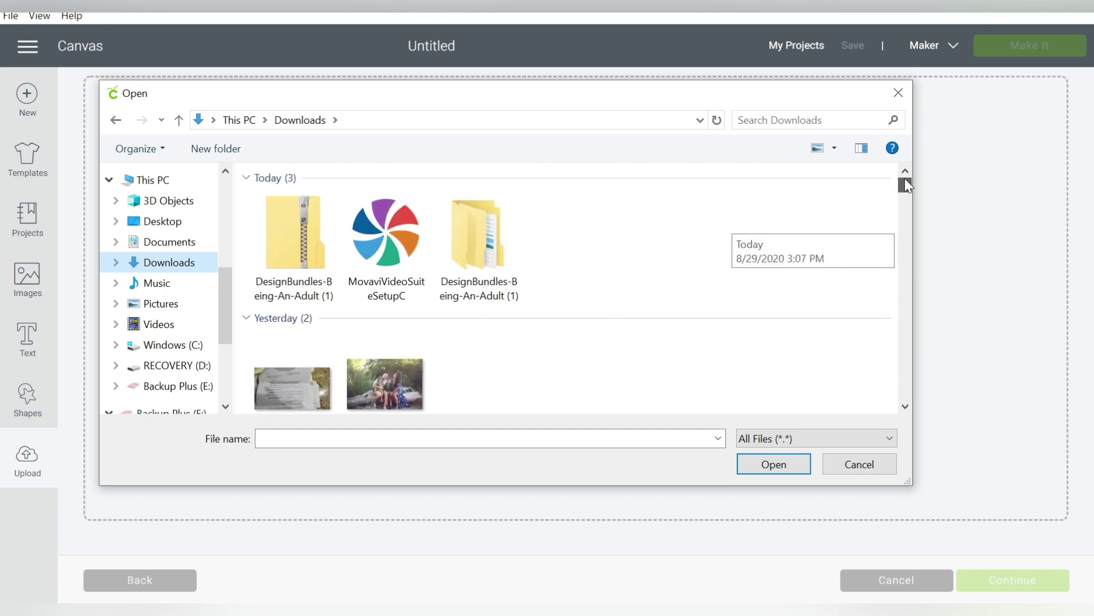
pyautogui.click(302, 228)
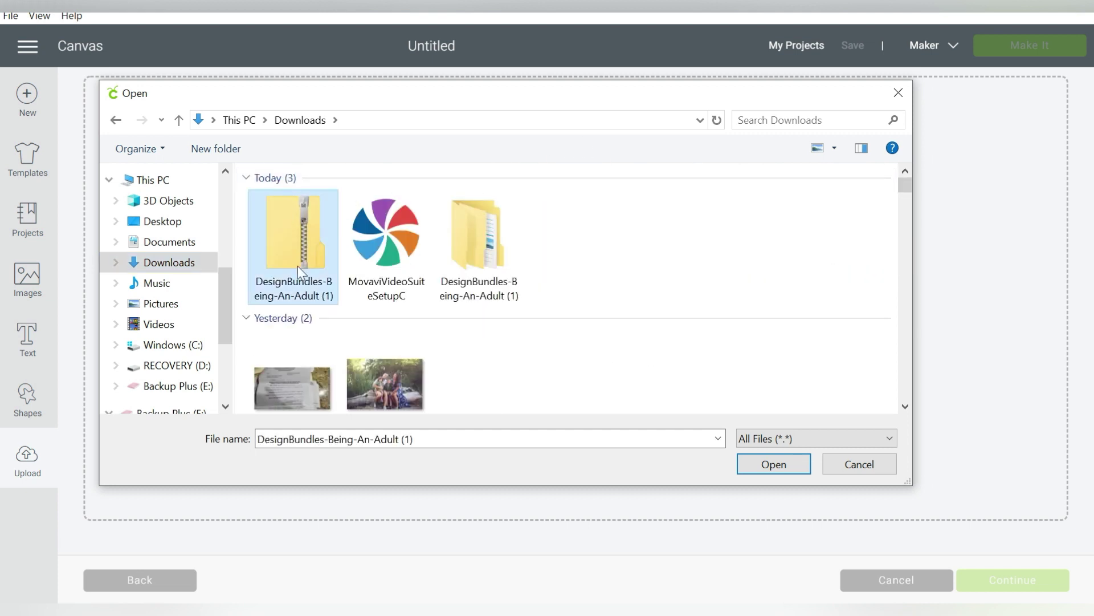
pyautogui.click(494, 239)
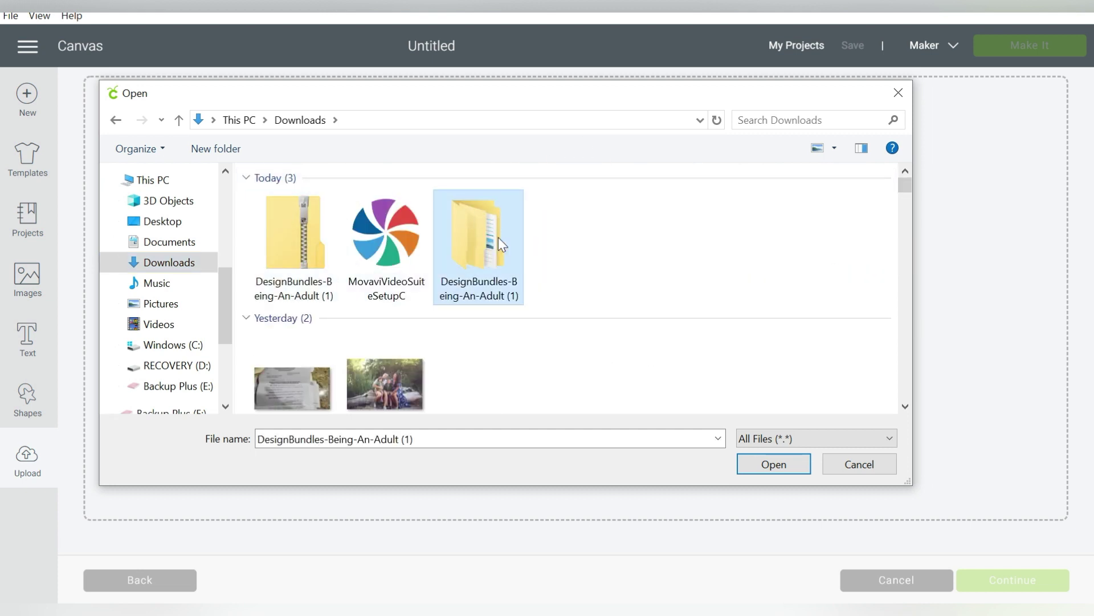
pyautogui.doubleClick(499, 238)
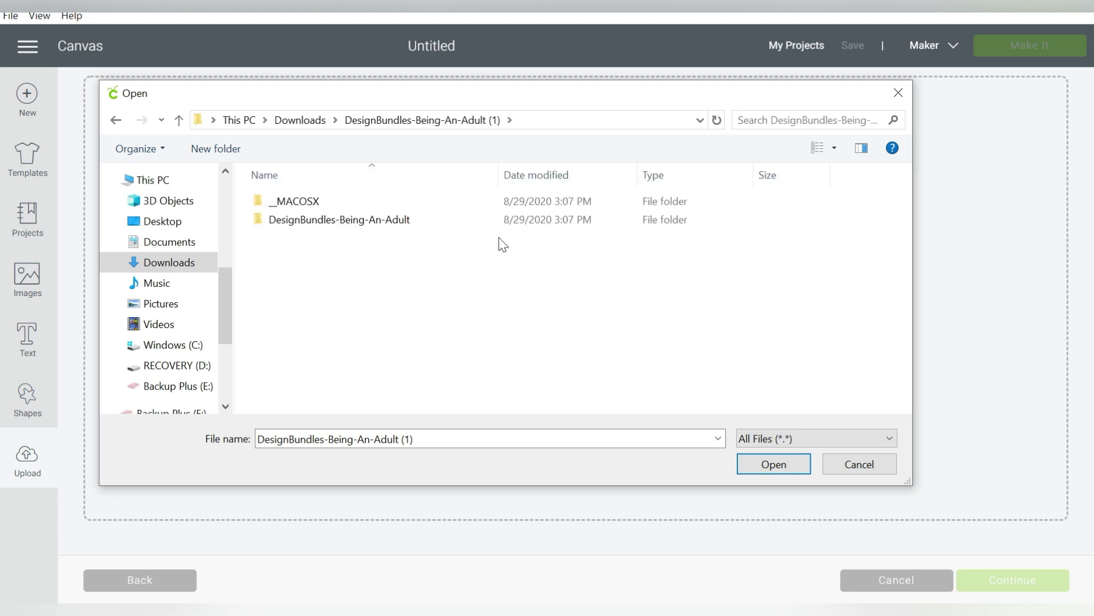
pyautogui.doubleClick(390, 221)
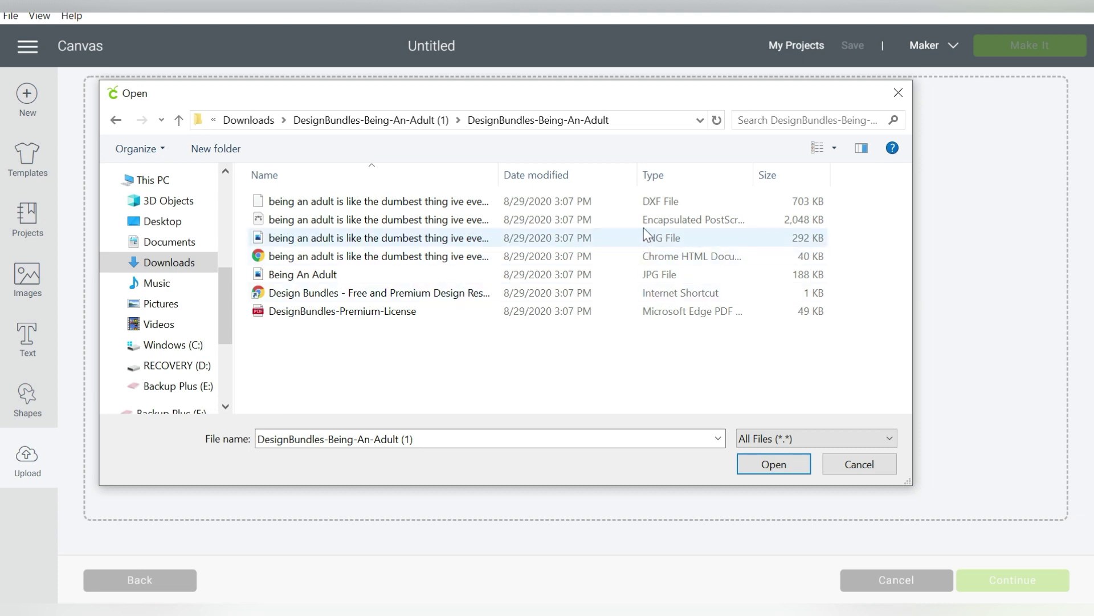
# - Go through the DXF, EPS and PNG versions and open the SVG one, listed as a Chrome HTML document, for upload
pyautogui.click(649, 205)
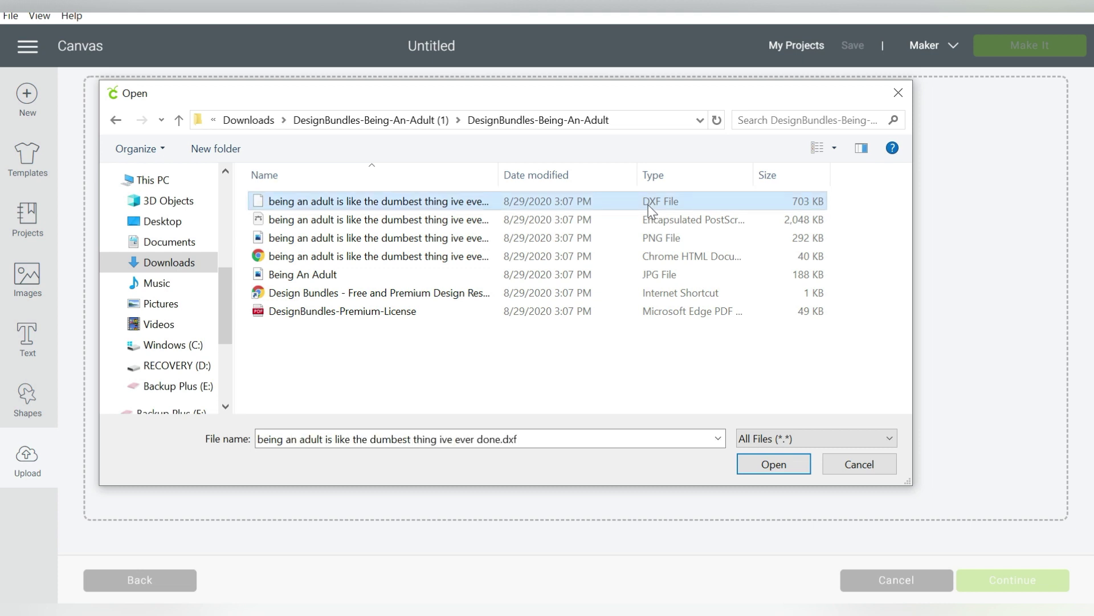
pyautogui.click(649, 222)
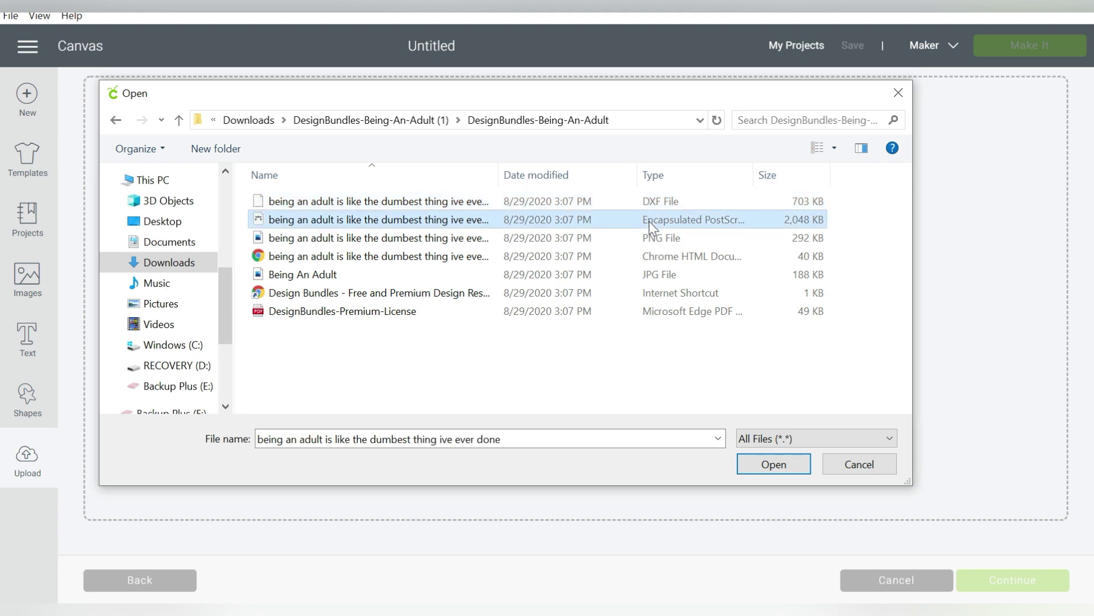
pyautogui.click(648, 234)
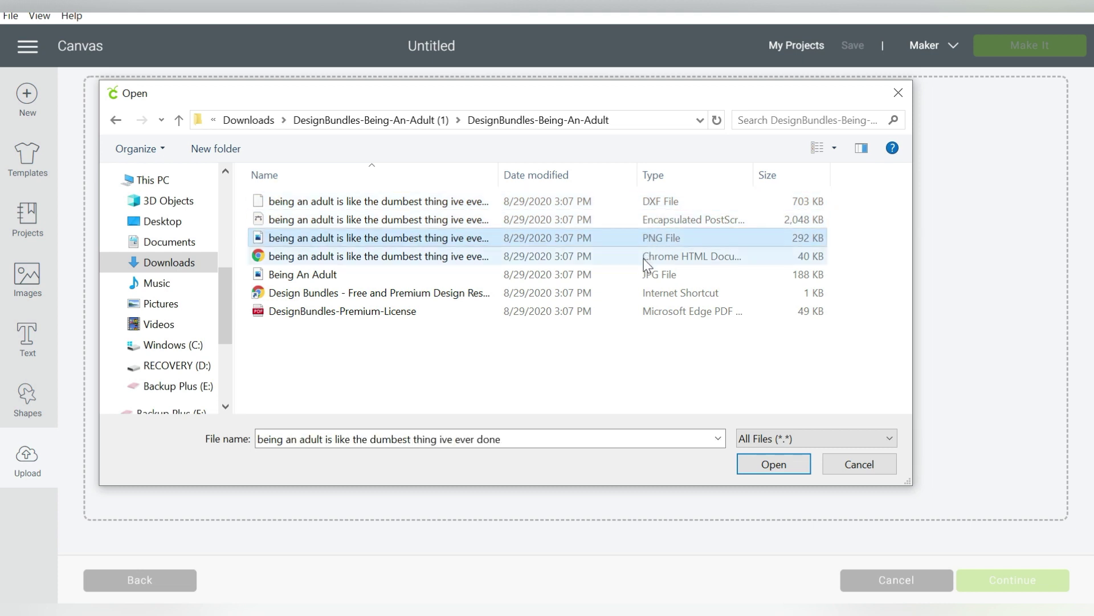
pyautogui.click(644, 258)
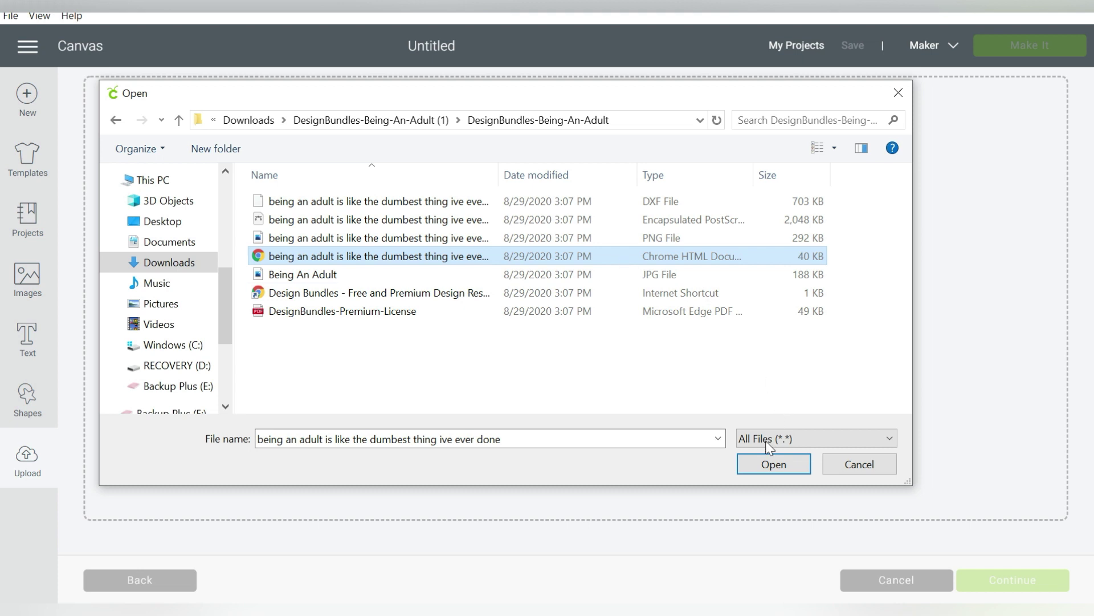
pyautogui.click(761, 464)
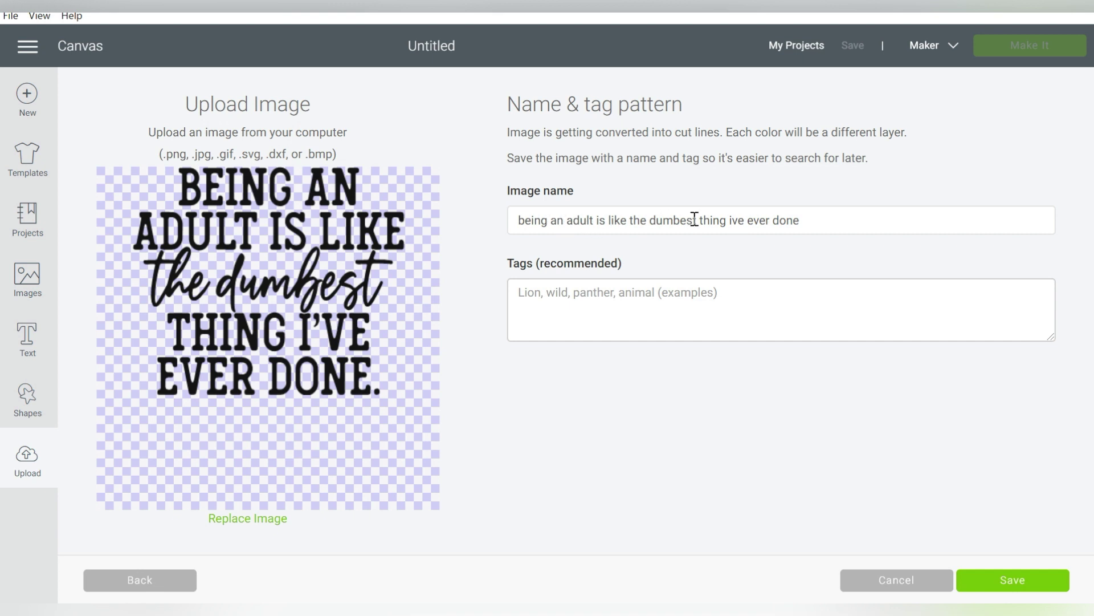
# - Save the uploaded image under its existing name without tags and insert it onto the canvas
pyautogui.click(588, 299)
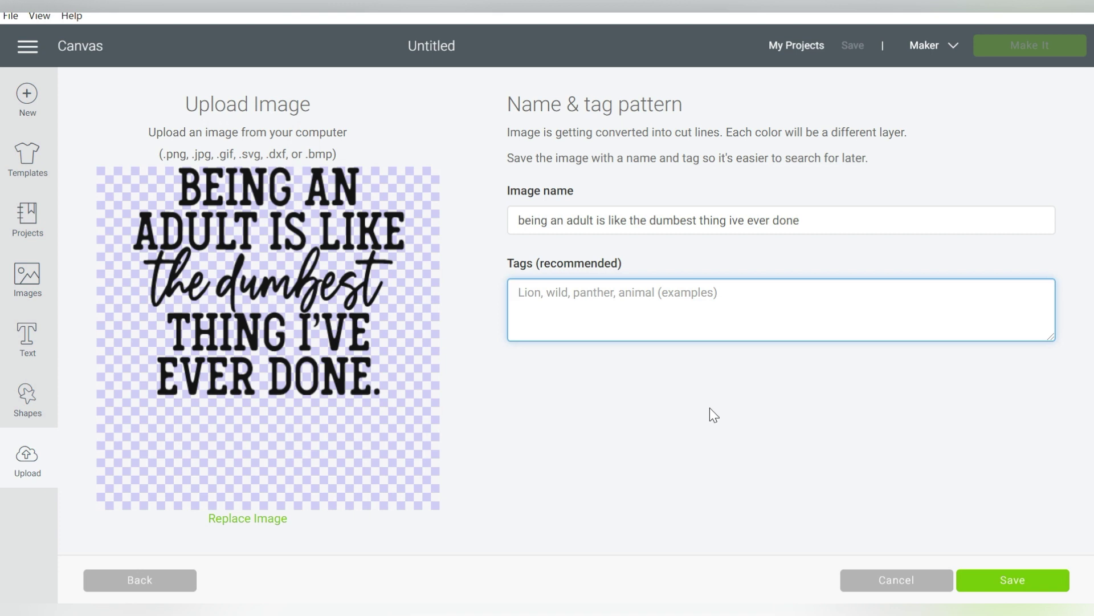
pyautogui.click(1001, 591)
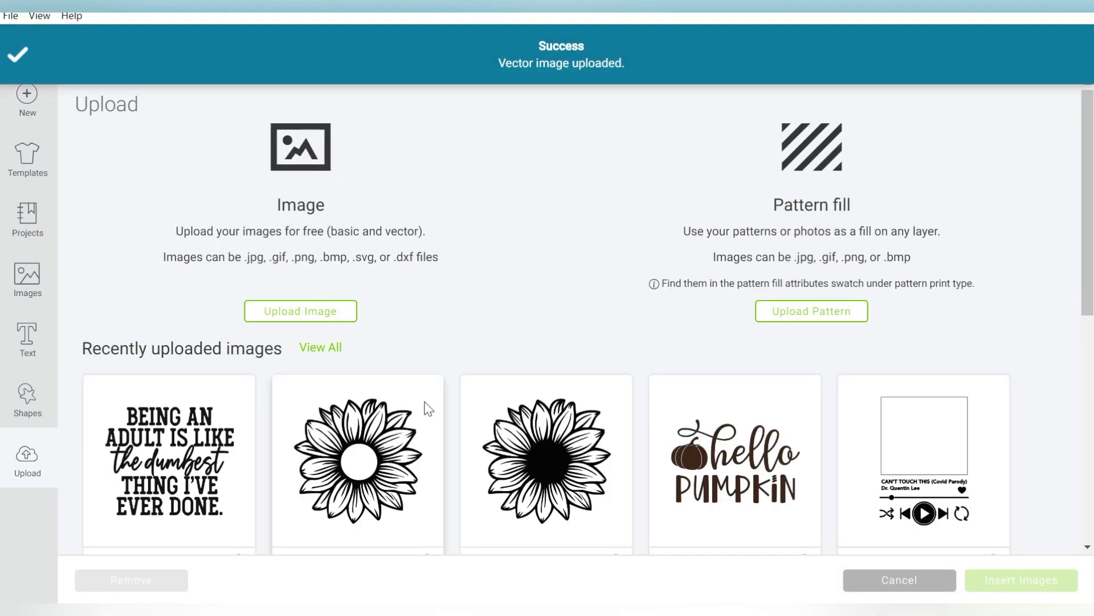
pyautogui.click(149, 450)
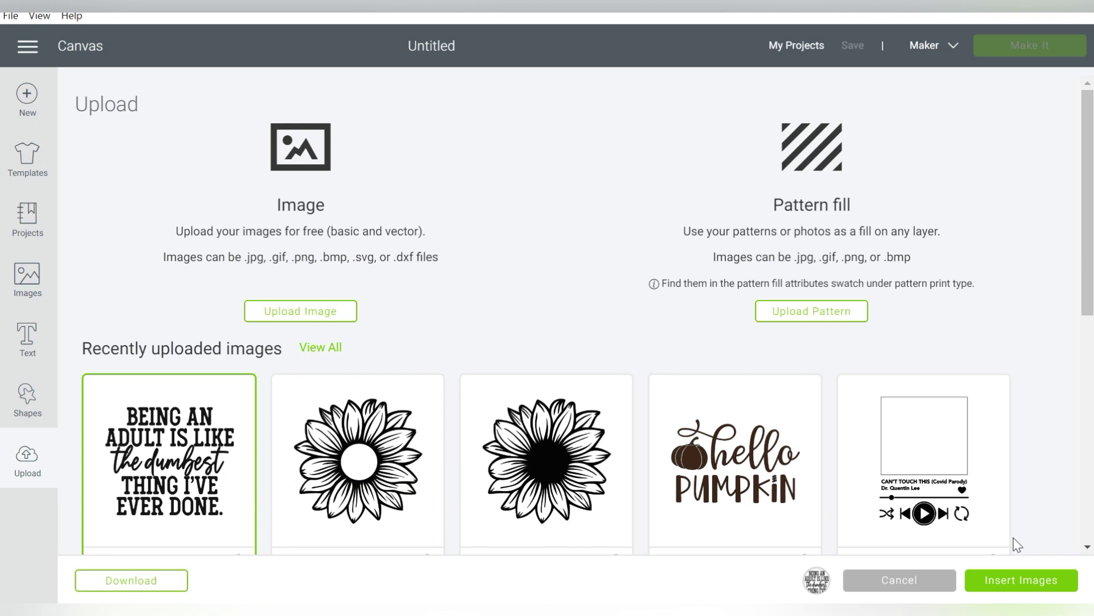
pyautogui.click(1018, 587)
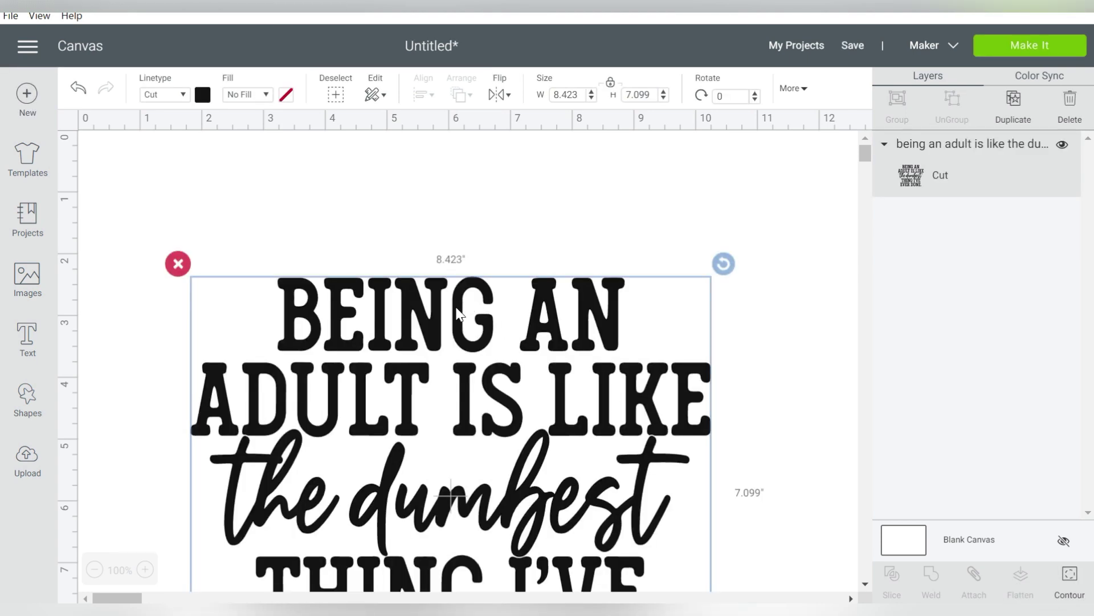
# - Move the inserted design up near the canvas's upper-left area so that all of it fits in view
pyautogui.moveTo(459, 293); pyautogui.dragTo(468, 191)
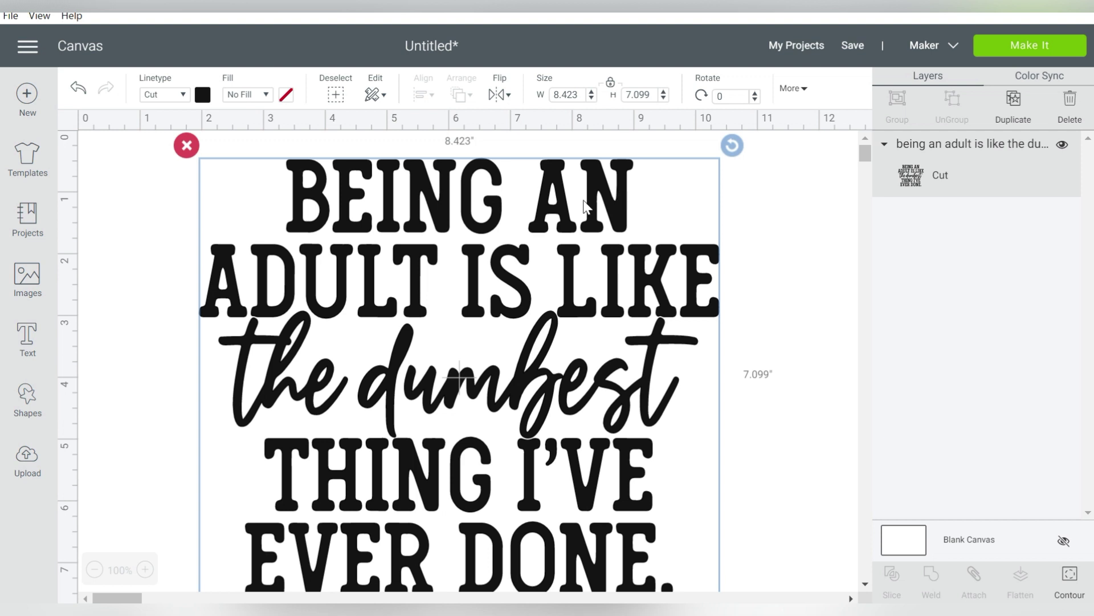
pyautogui.click(95, 569)
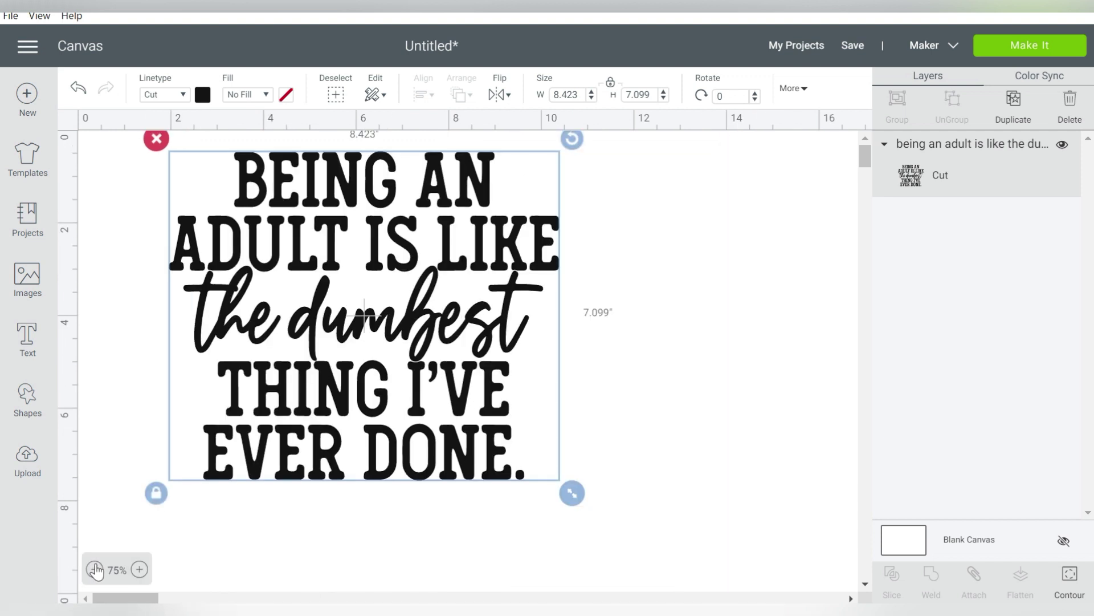
pyautogui.moveTo(401, 241); pyautogui.dragTo(435, 260)
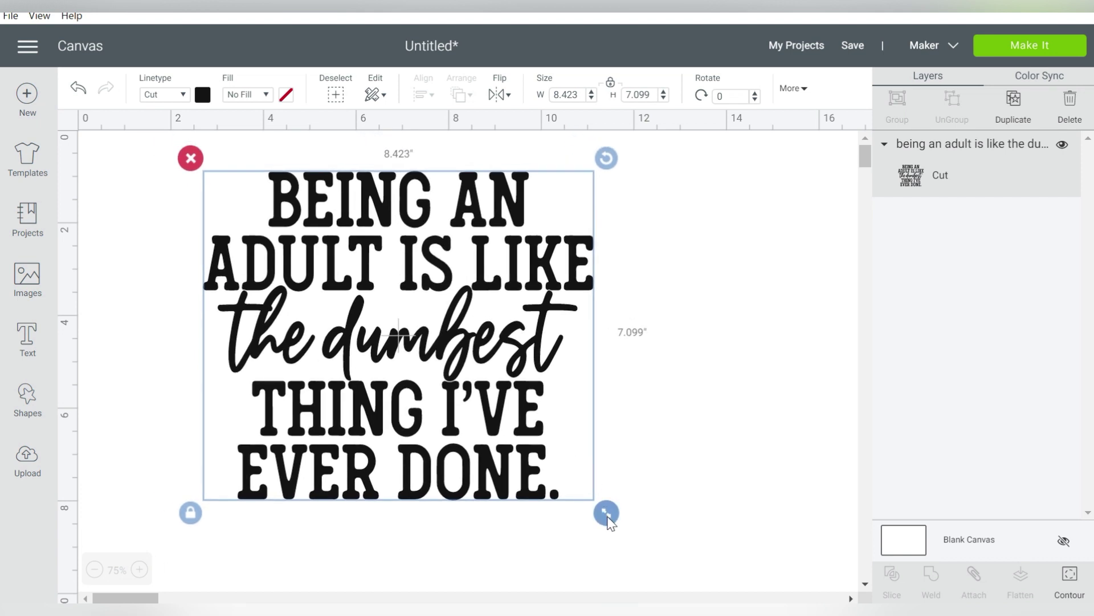
# - Shrink the design freehand to about 6.87 inches wide, and set its exact width to 11 inches
pyautogui.moveTo(609, 520); pyautogui.dragTo(536, 461)
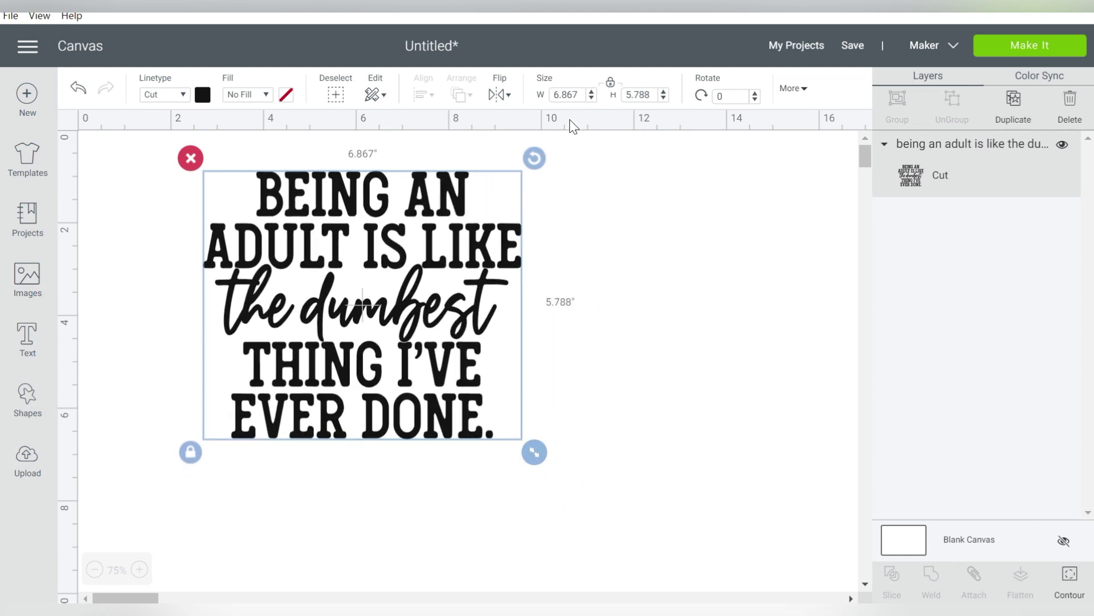
pyautogui.doubleClick(568, 95)
pyautogui.write('11')
pyautogui.press('Return')
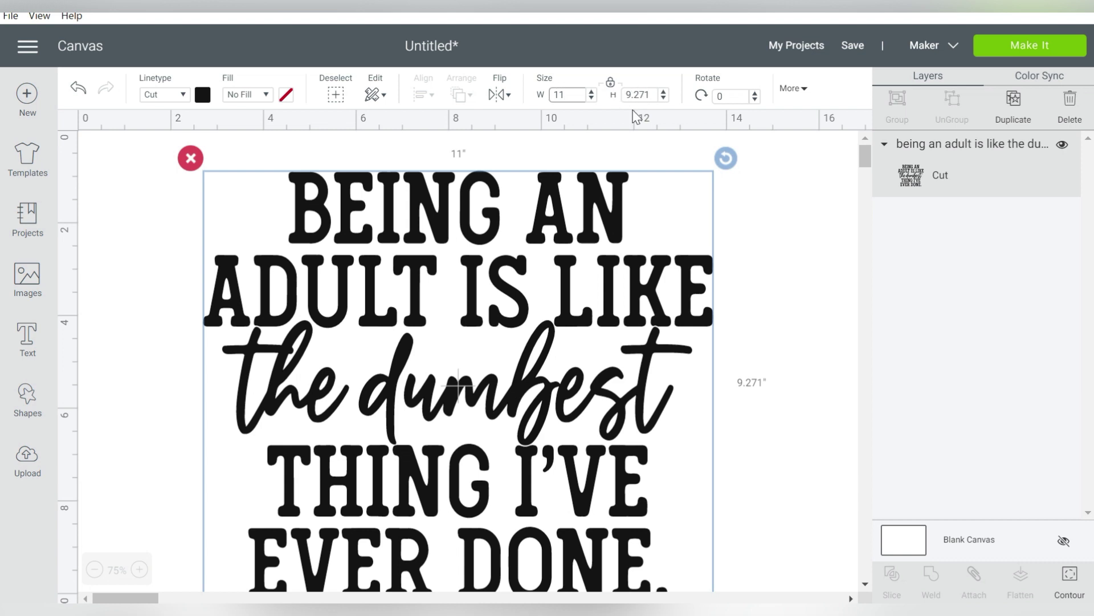
# - Nudge the 11-inch design up so that all of its lines fit in the visible canvas
pyautogui.click(754, 211)
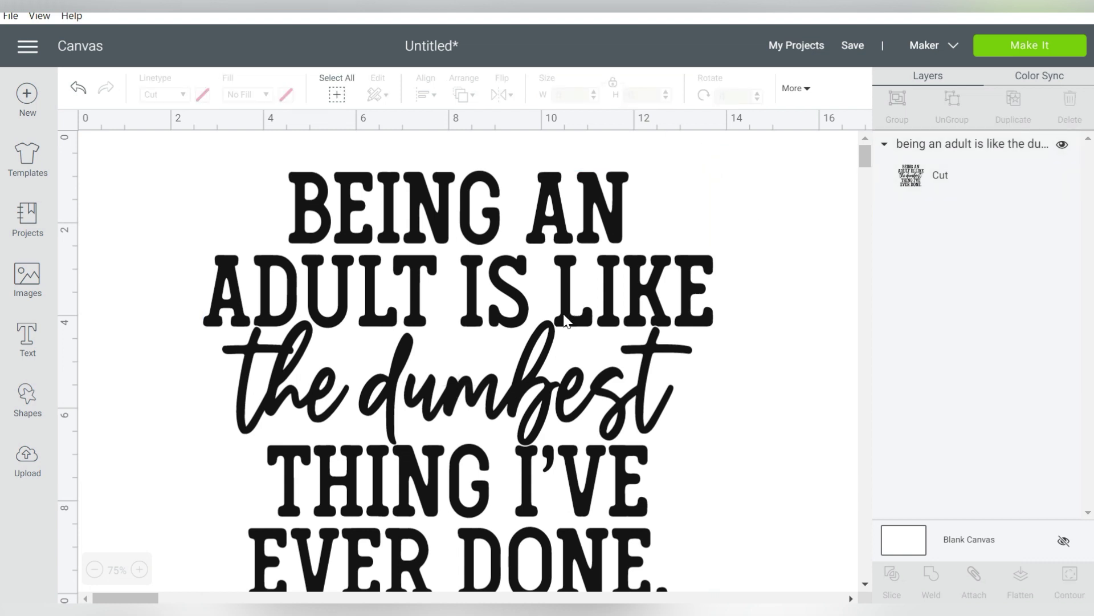
pyautogui.moveTo(568, 318); pyautogui.dragTo(564, 293)
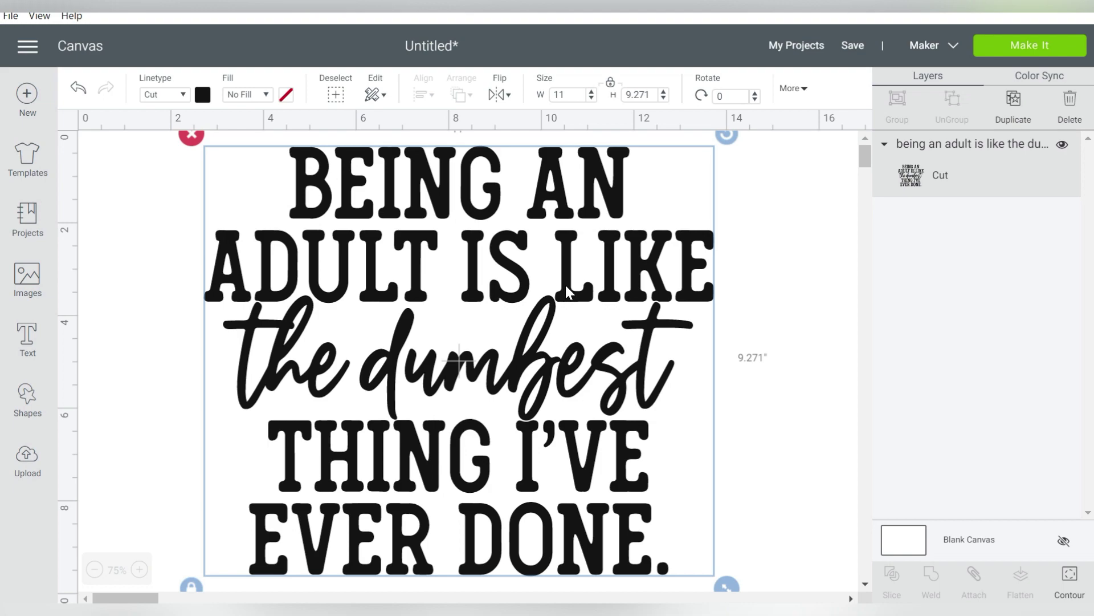
# - Preview the design on its 12" x 12" cutting mat, try Mirror on and off, and return to the canvas
pyautogui.click(1013, 48)
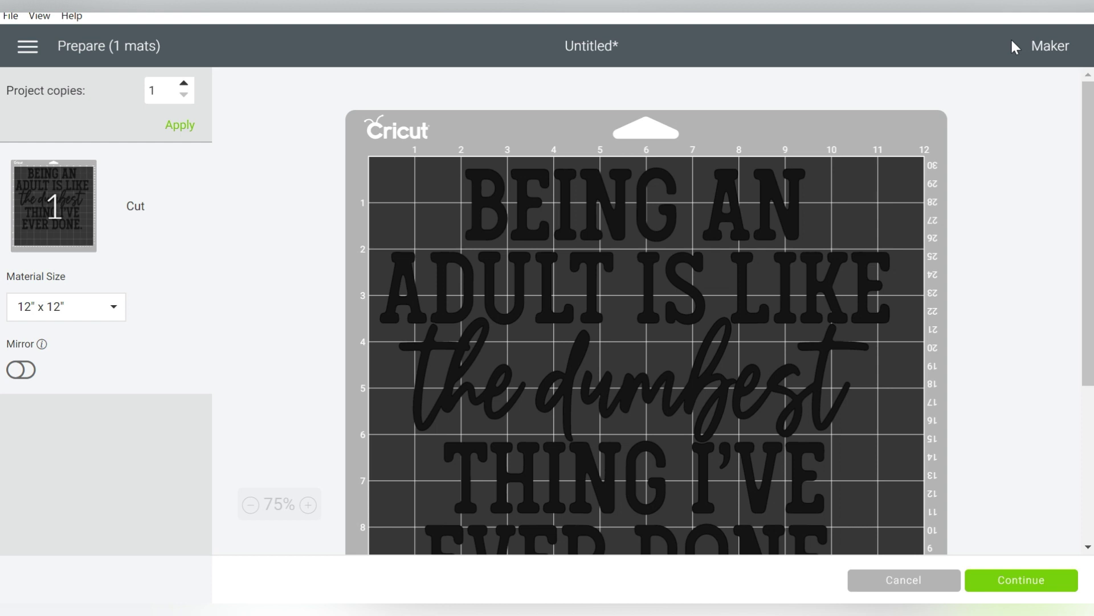
pyautogui.click(21, 373)
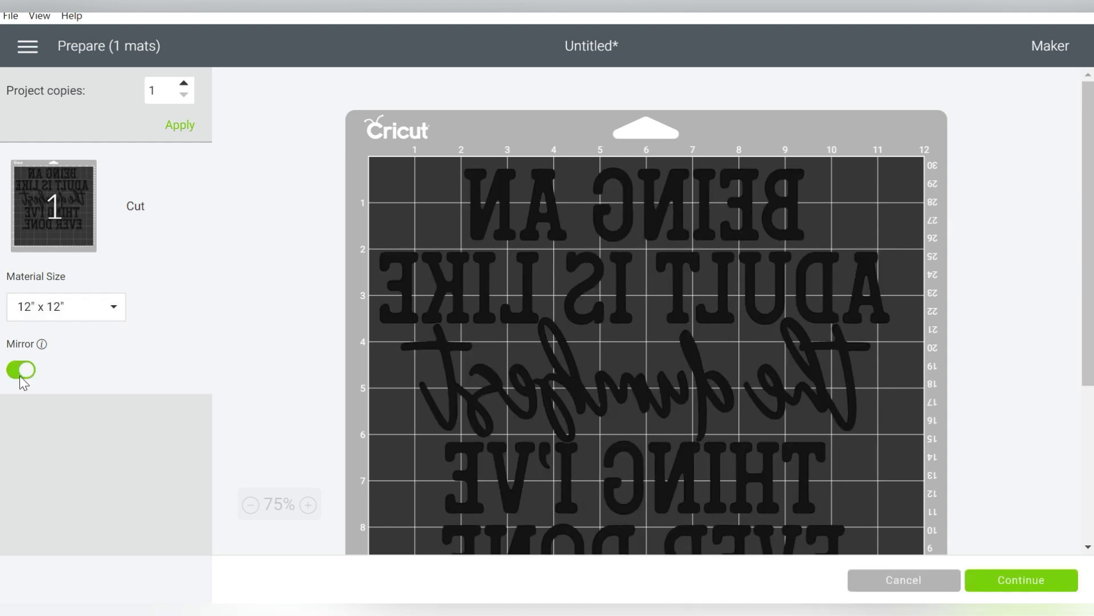
pyautogui.click(19, 371)
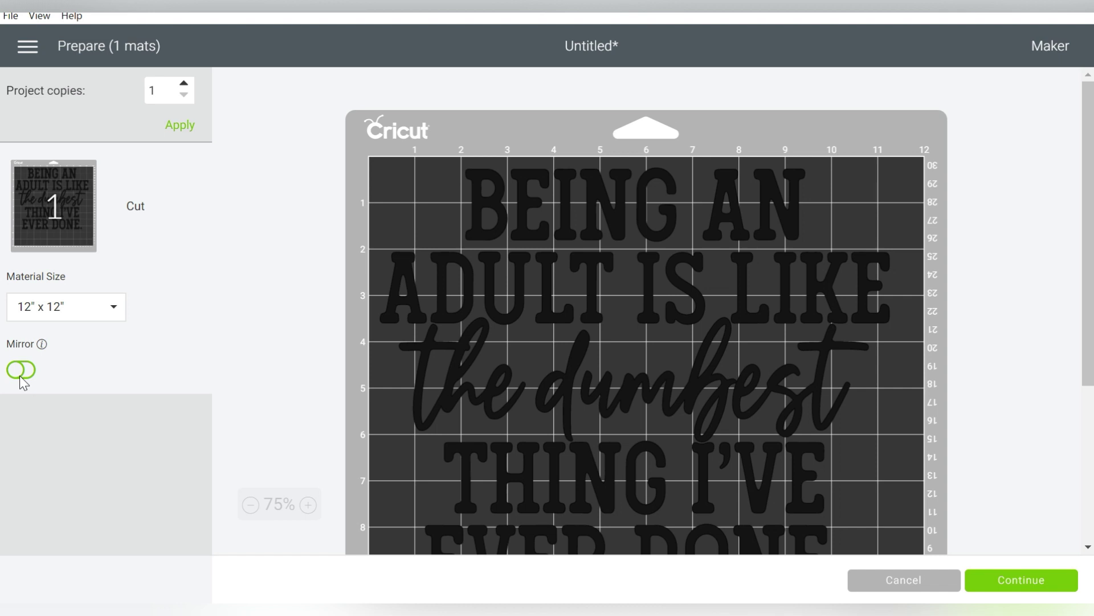
pyautogui.click(893, 581)
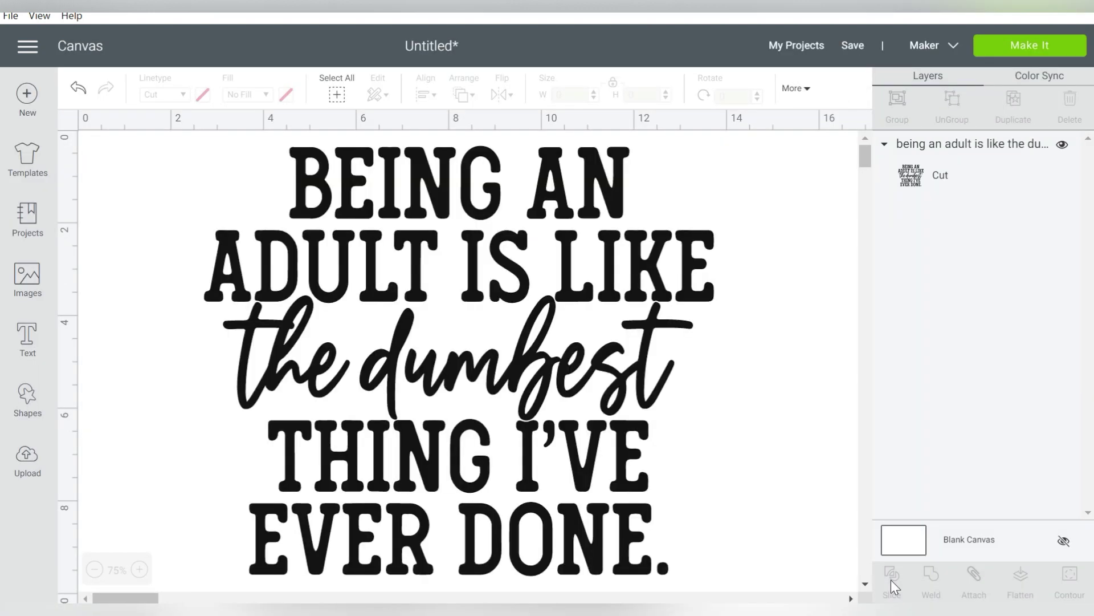
# - Delete the SVG design from the canvas and open the PNG version from the DesignBundles-Being-An-Adult folder for upload
pyautogui.click(567, 293)
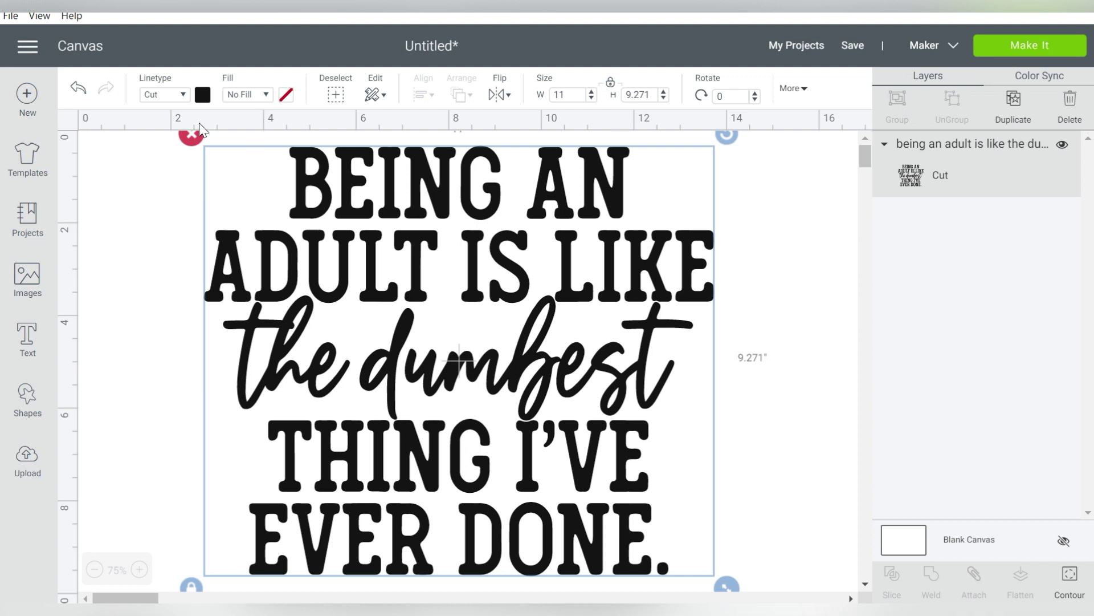
pyautogui.click(191, 139)
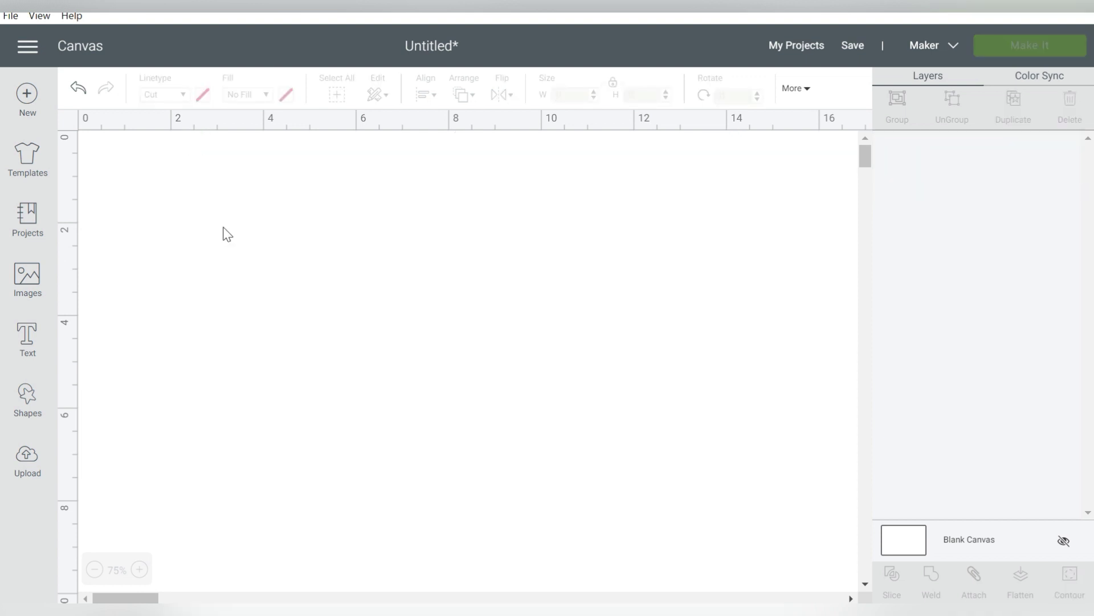
pyautogui.click(27, 454)
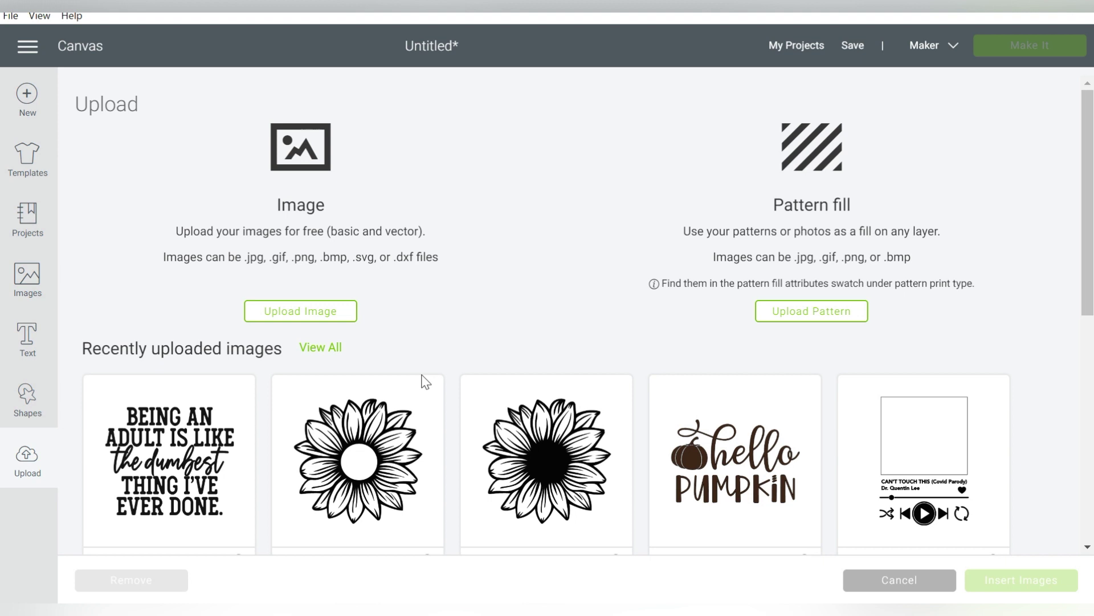
pyautogui.click(333, 312)
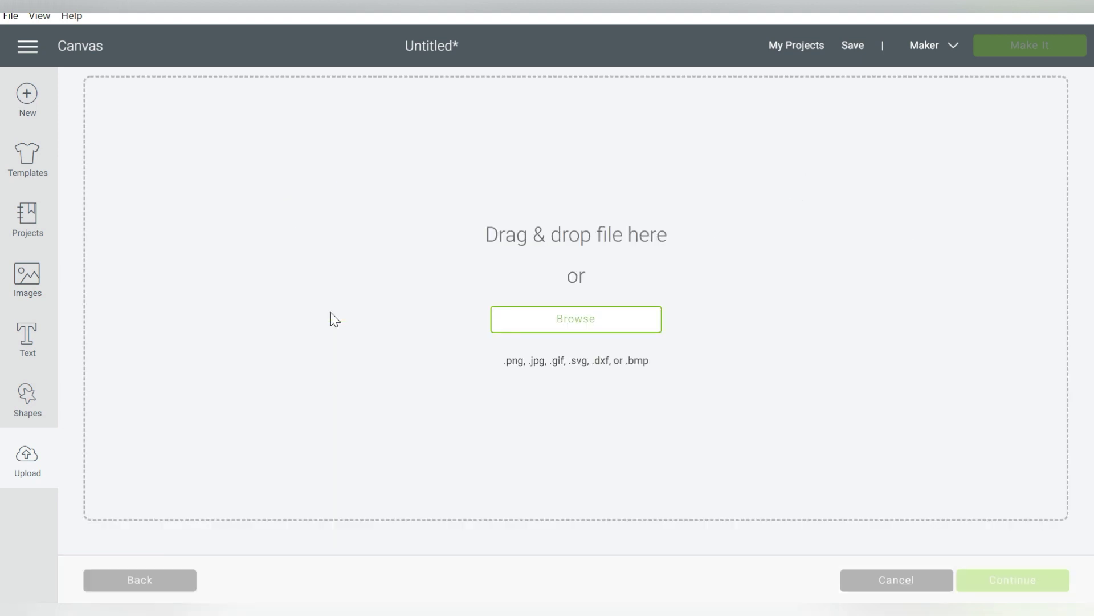
pyautogui.click(562, 330)
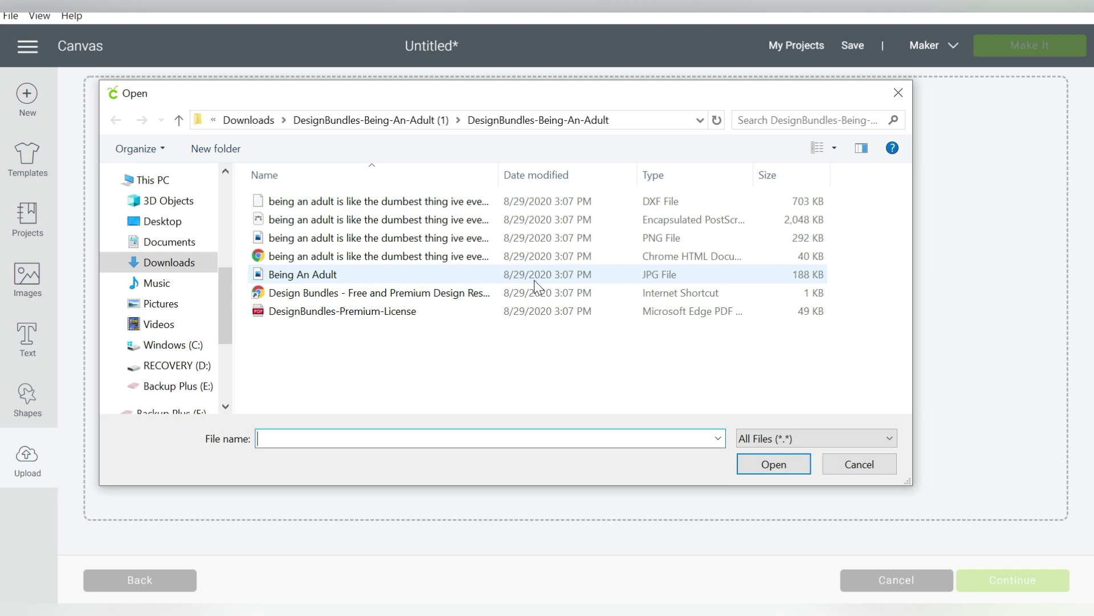
pyautogui.click(543, 238)
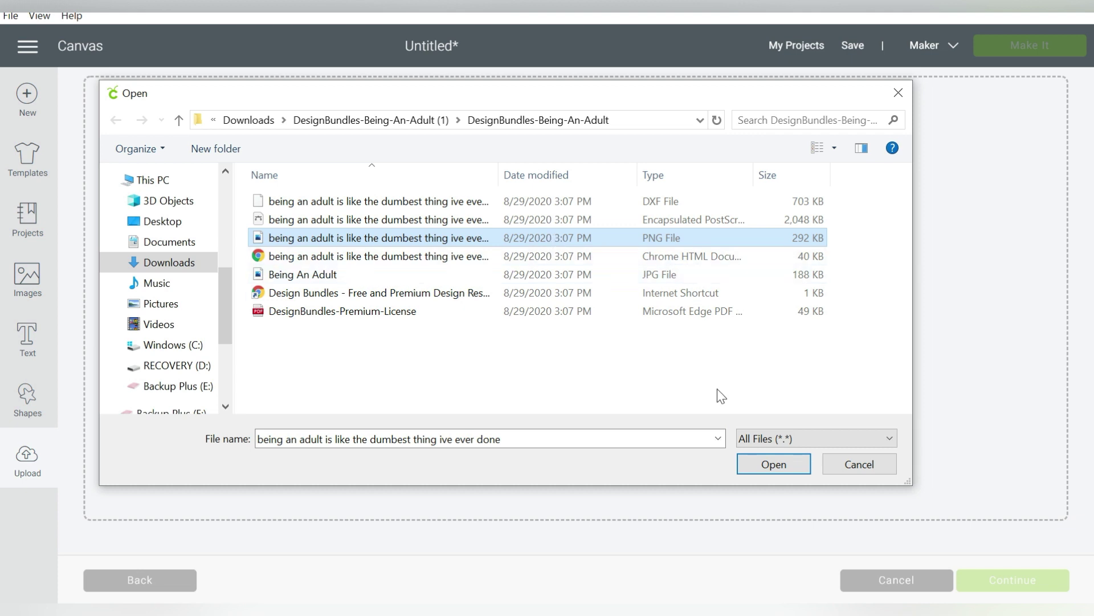
pyautogui.click(781, 470)
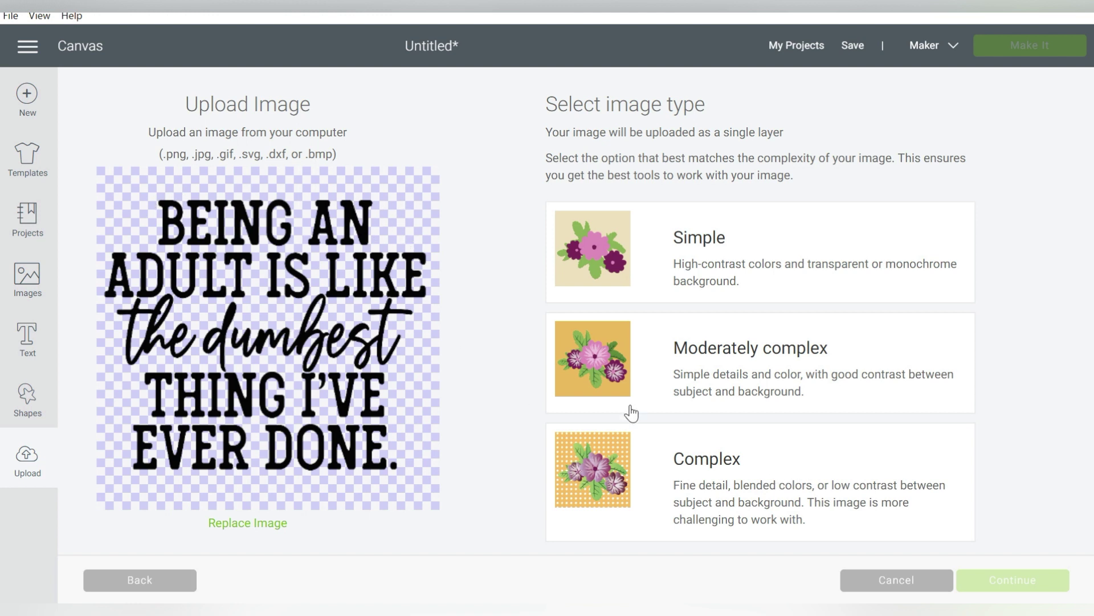
# - Go through the image types, settle on Simple for the PNG, and continue past the erase stage without removing anything
pyautogui.click(673, 477)
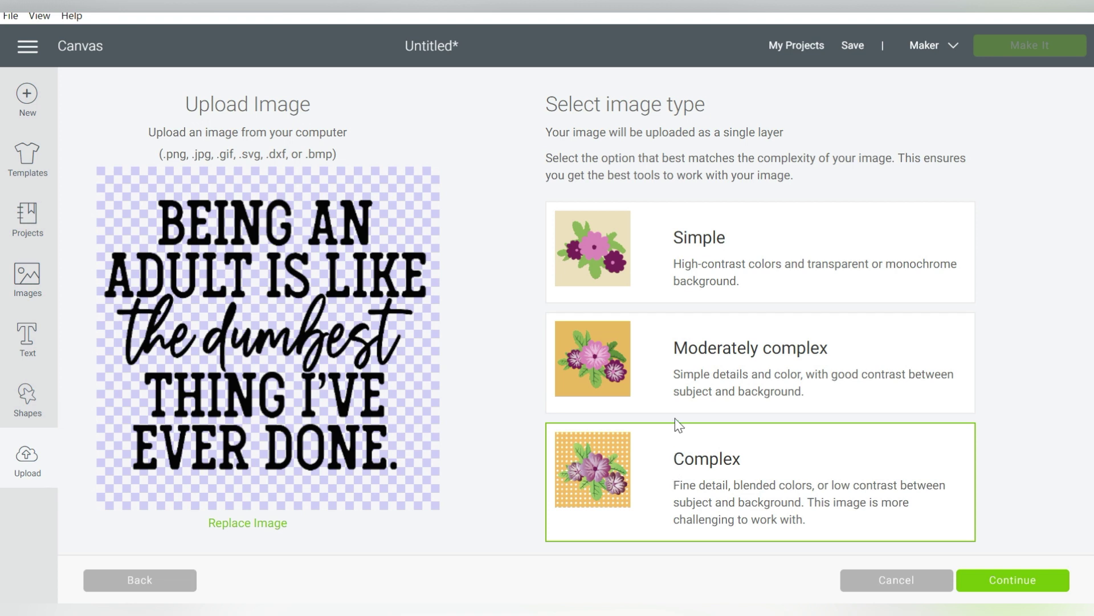
pyautogui.click(700, 259)
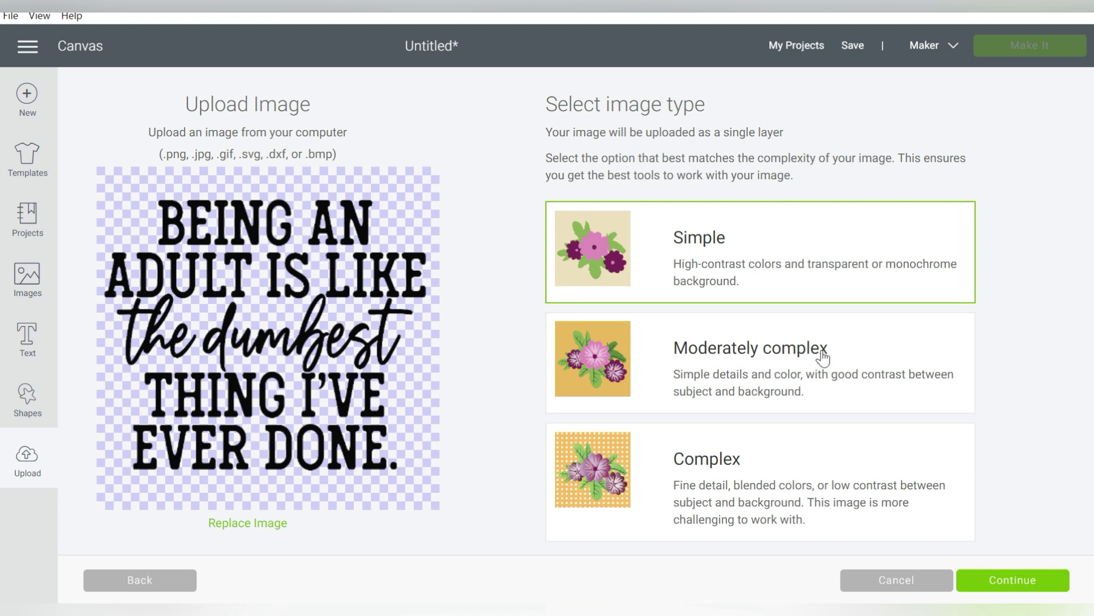
pyautogui.click(698, 371)
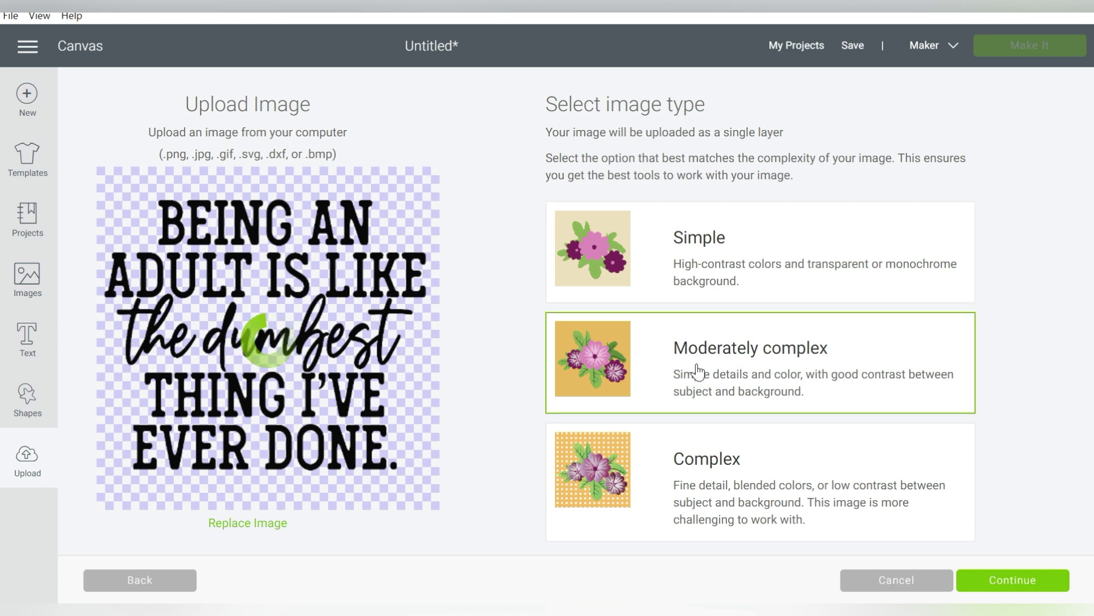
pyautogui.click(707, 464)
pyautogui.click(704, 267)
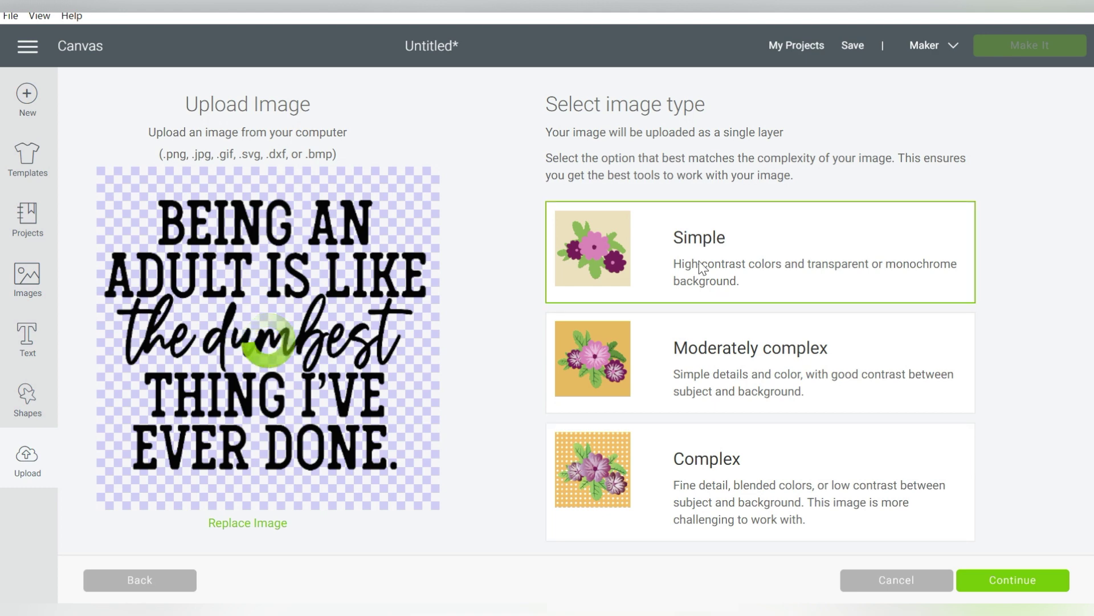
pyautogui.click(994, 590)
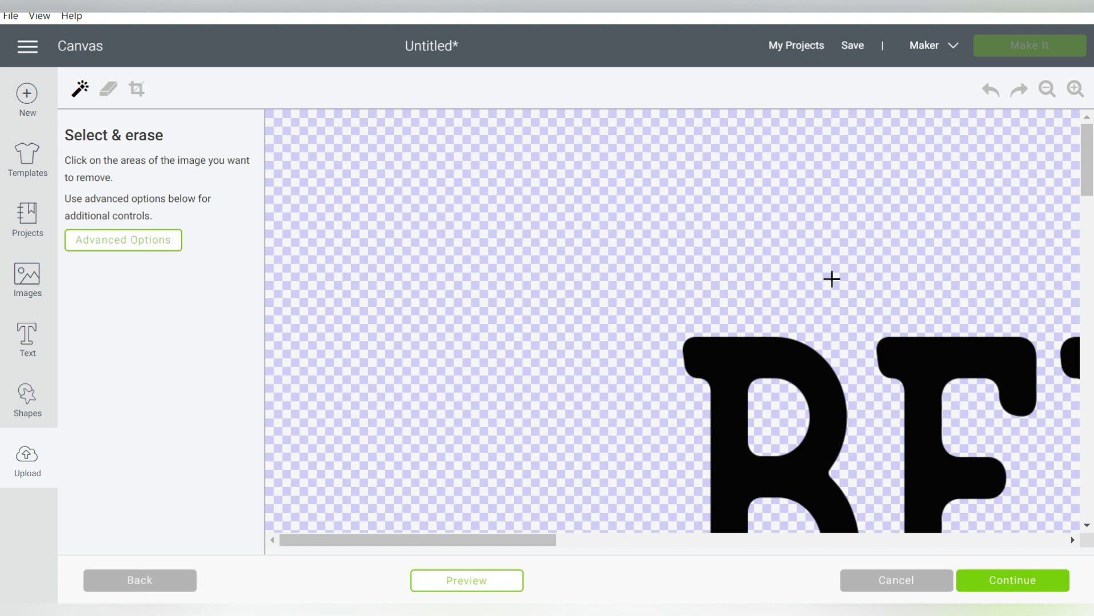
pyautogui.click(1010, 581)
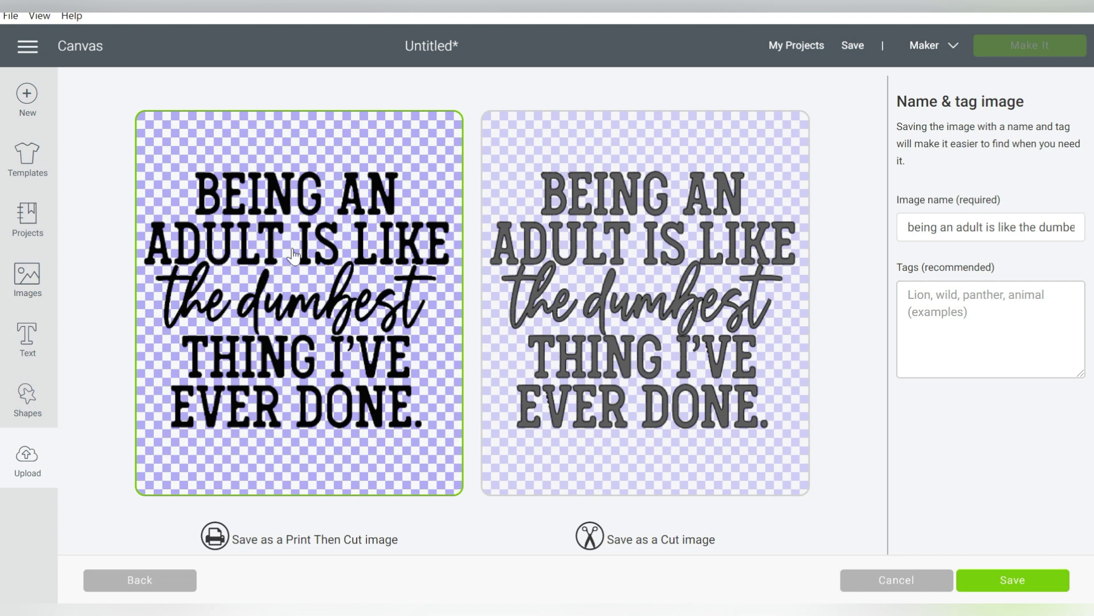
# - Save the PNG as a Cut image under its existing name without tags and insert it onto the canvas
pyautogui.click(638, 295)
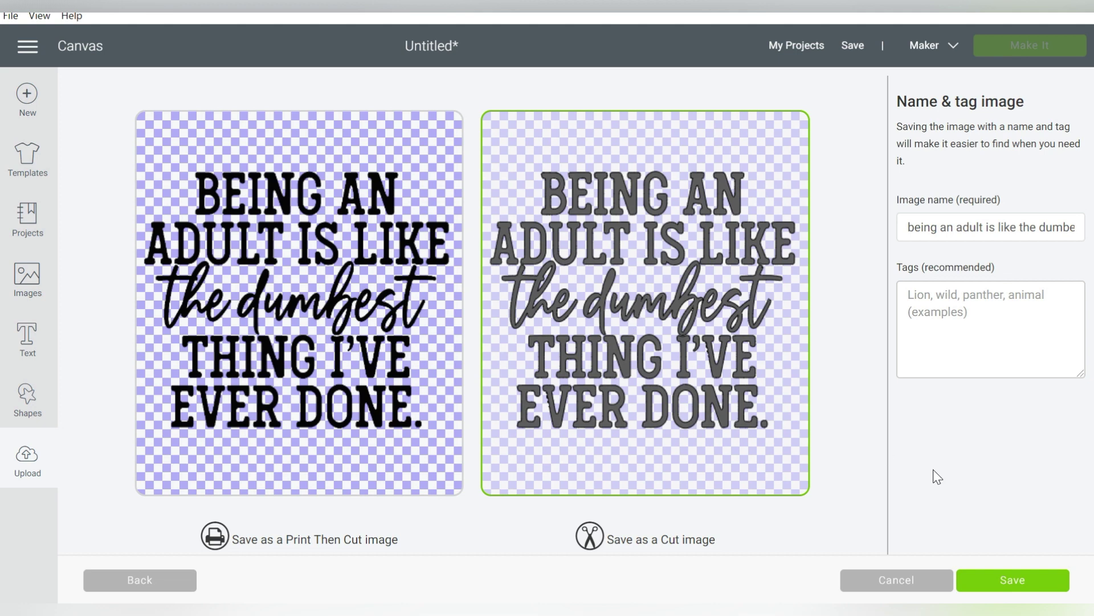
pyautogui.click(1005, 580)
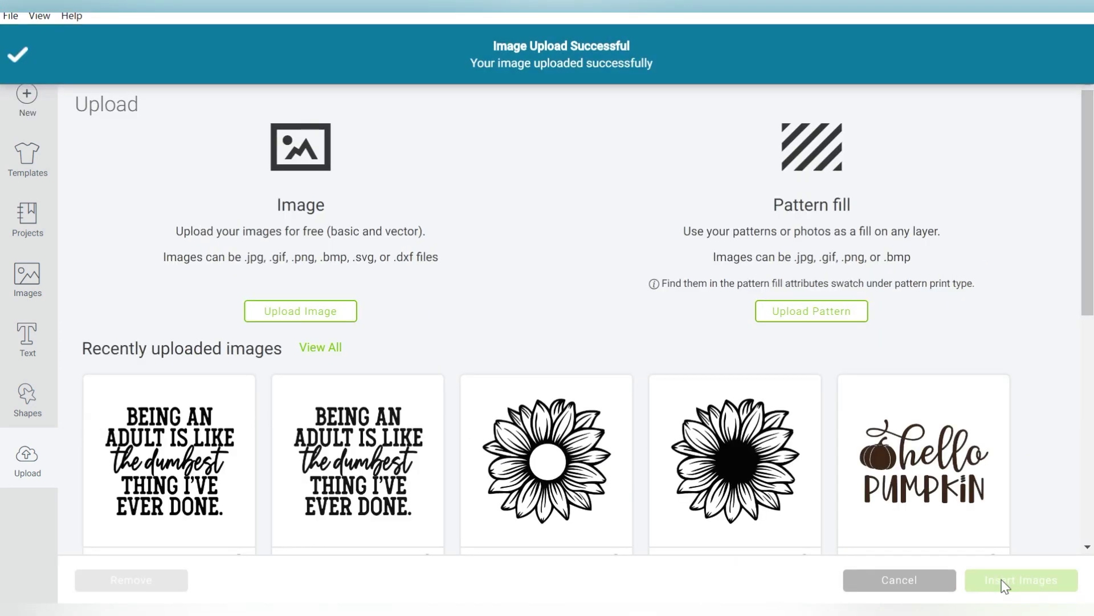
pyautogui.click(1017, 580)
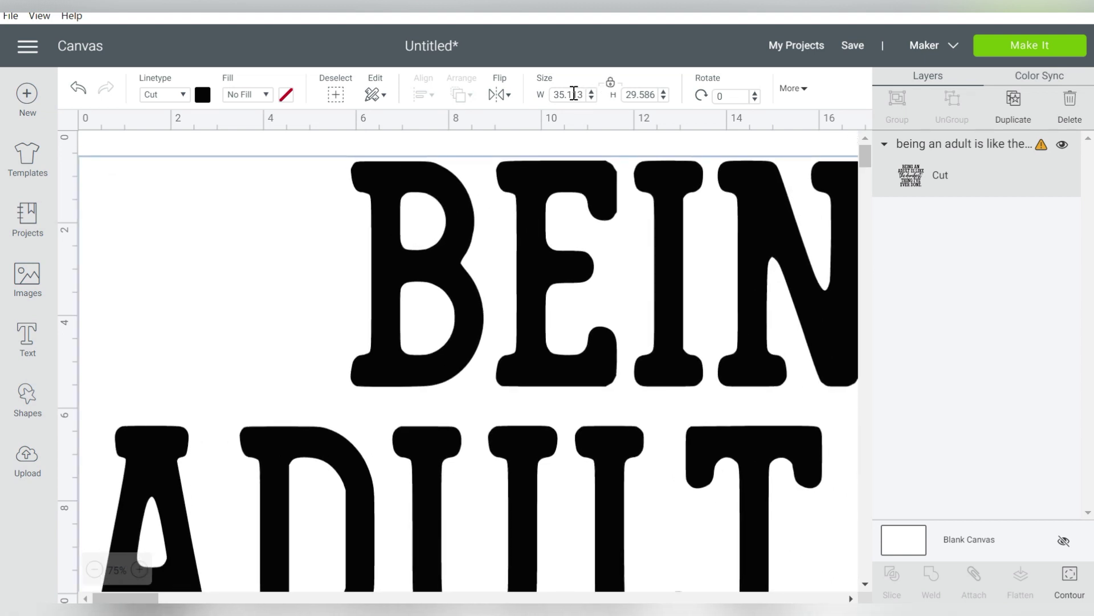
# - Set the inserted PNG design's width to 11 inches and move it so that all of it fits in view
pyautogui.click(572, 95)
pyautogui.write('11')
pyautogui.press('Return')
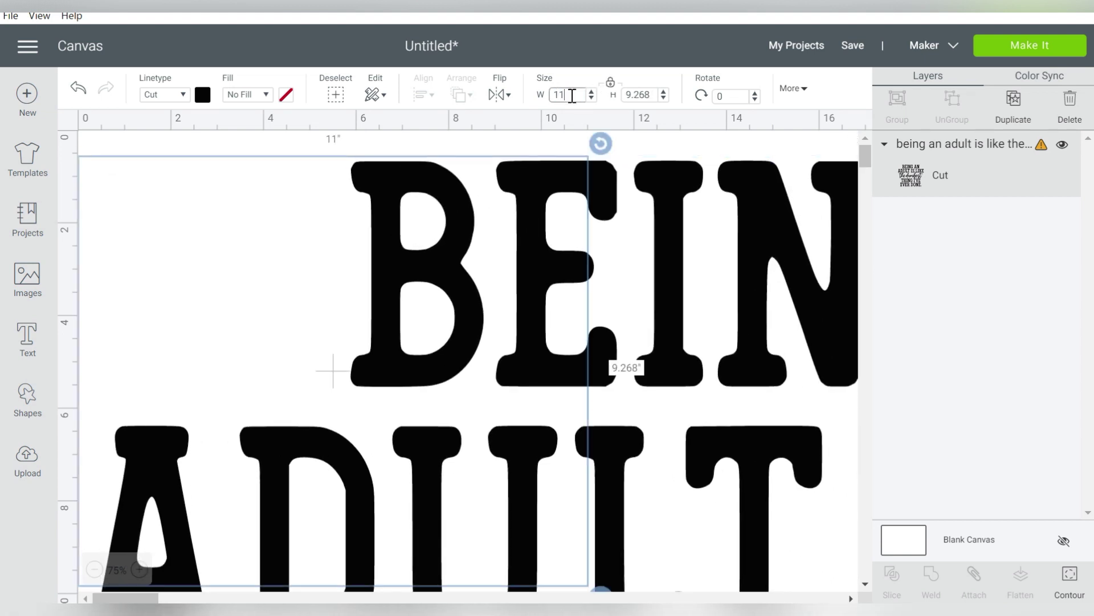
pyautogui.moveTo(339, 370); pyautogui.dragTo(428, 354)
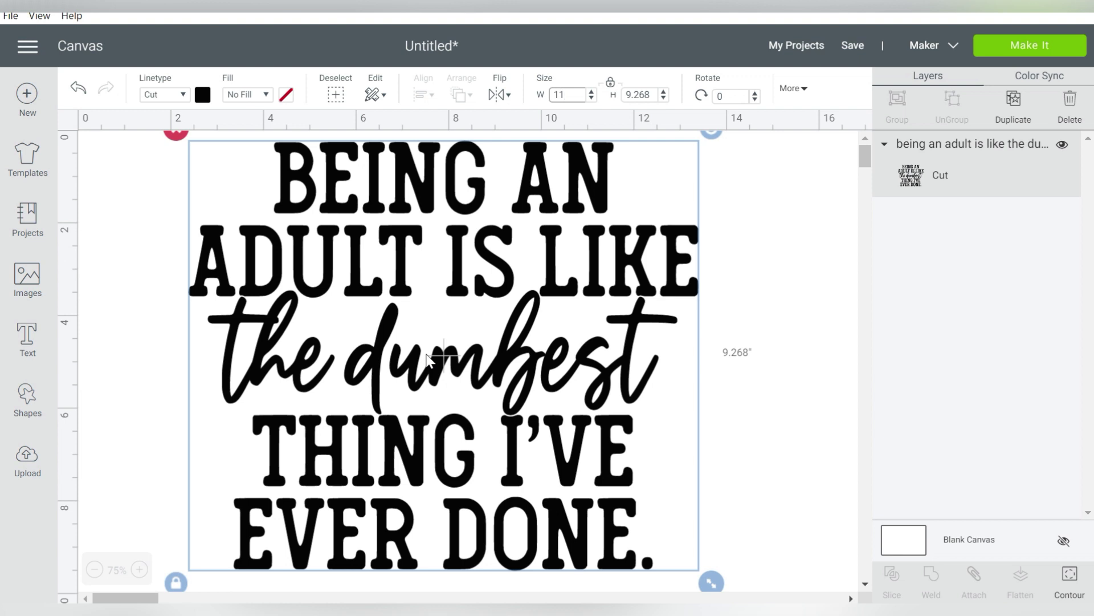
# - Preview the PNG design on the cutting mat and return to the canvas without cutting
pyautogui.click(1008, 48)
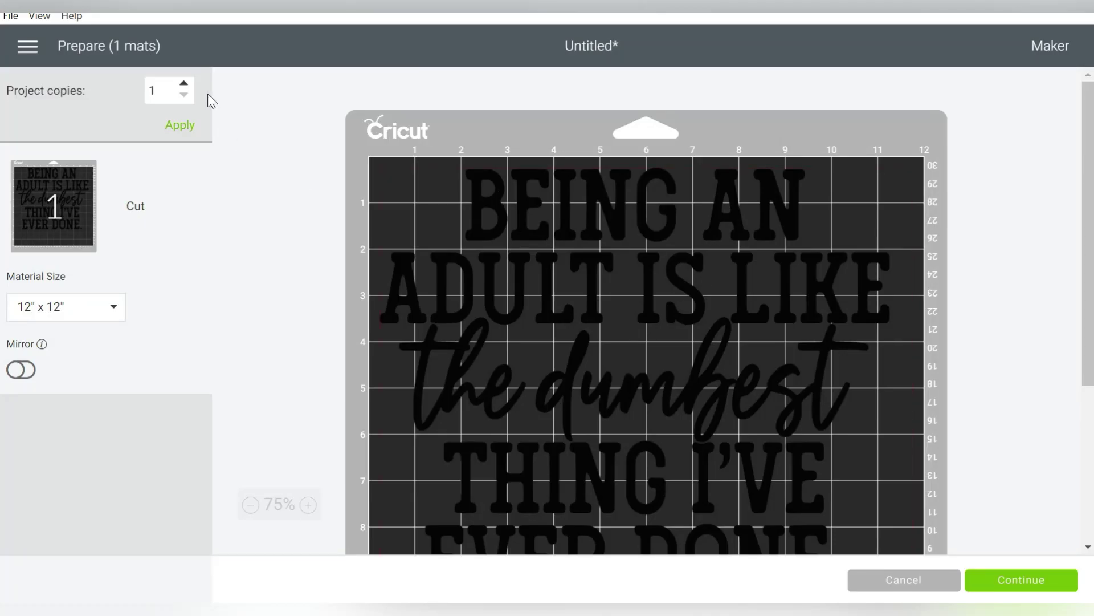
pyautogui.click(27, 47)
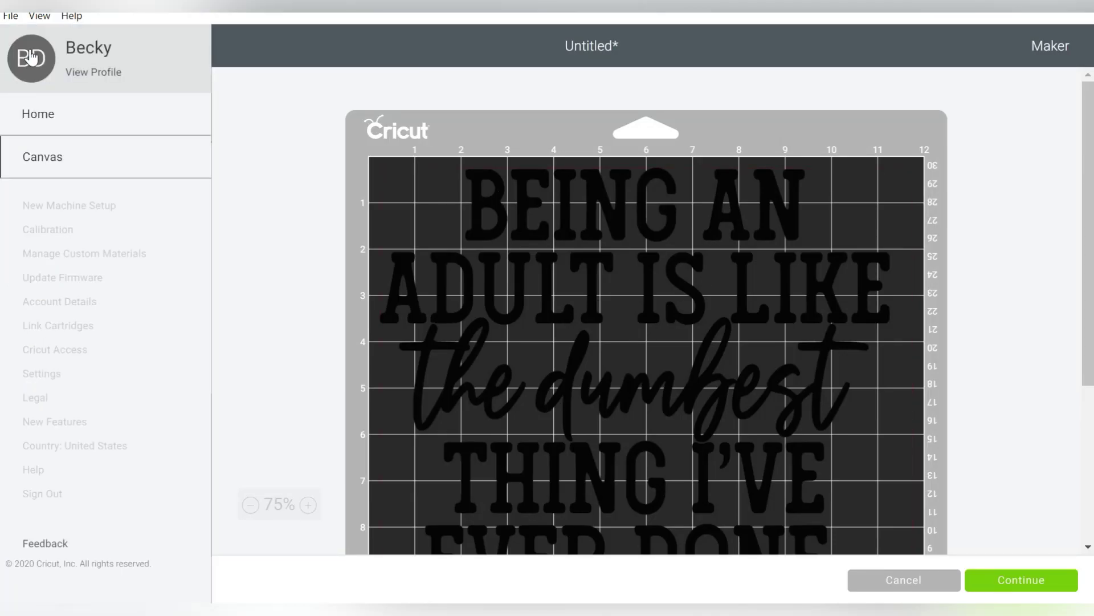
pyautogui.click(43, 156)
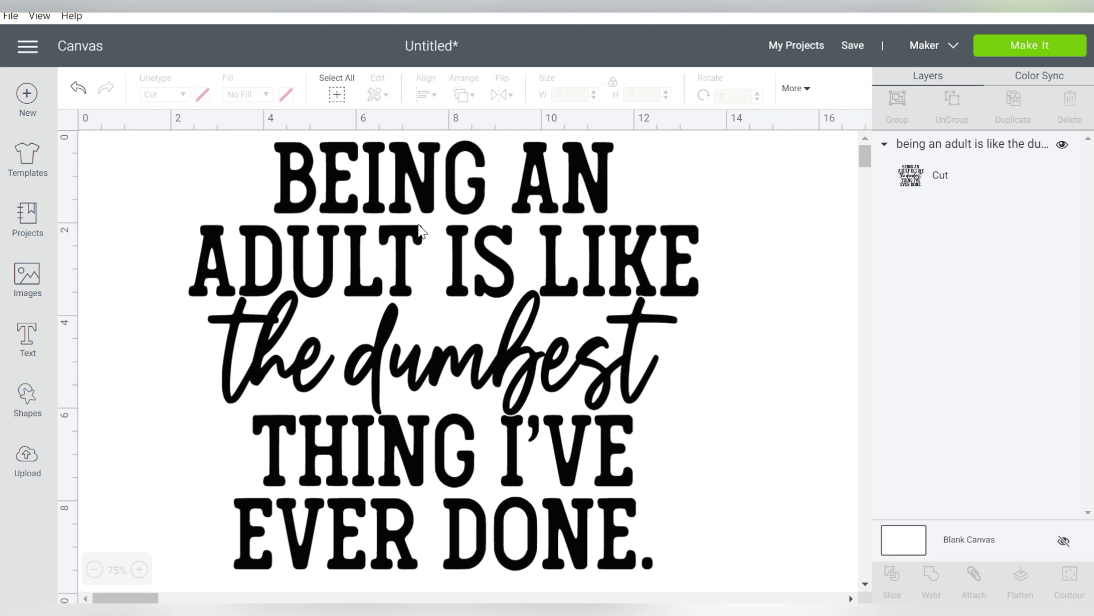
# - Delete the PNG design from the canvas and open the full design's 2700 x 2700 JPG version for upload
pyautogui.click(406, 236)
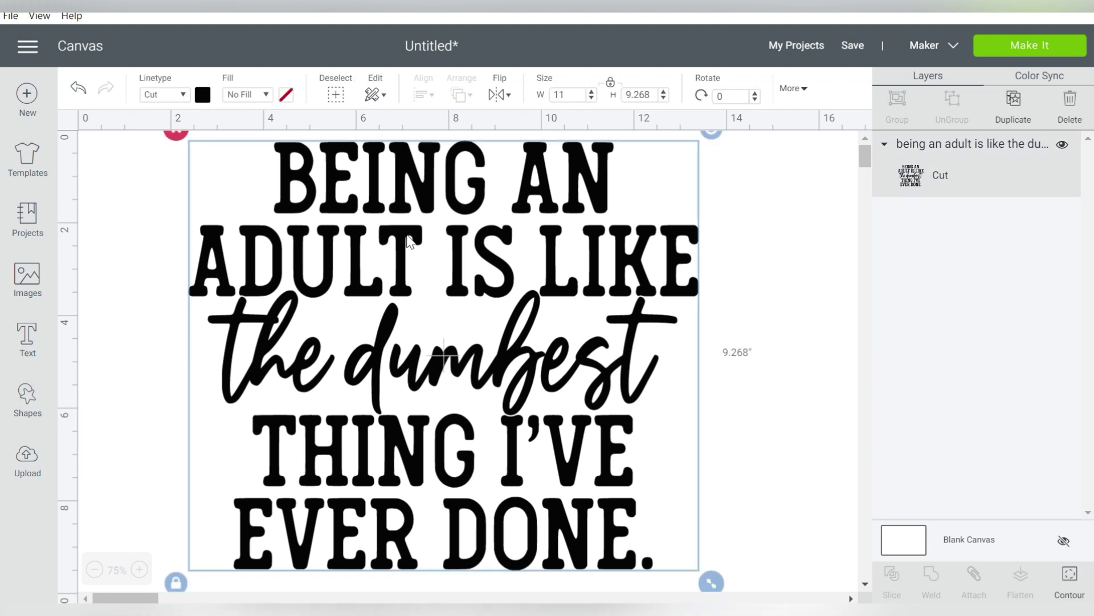
pyautogui.click(176, 135)
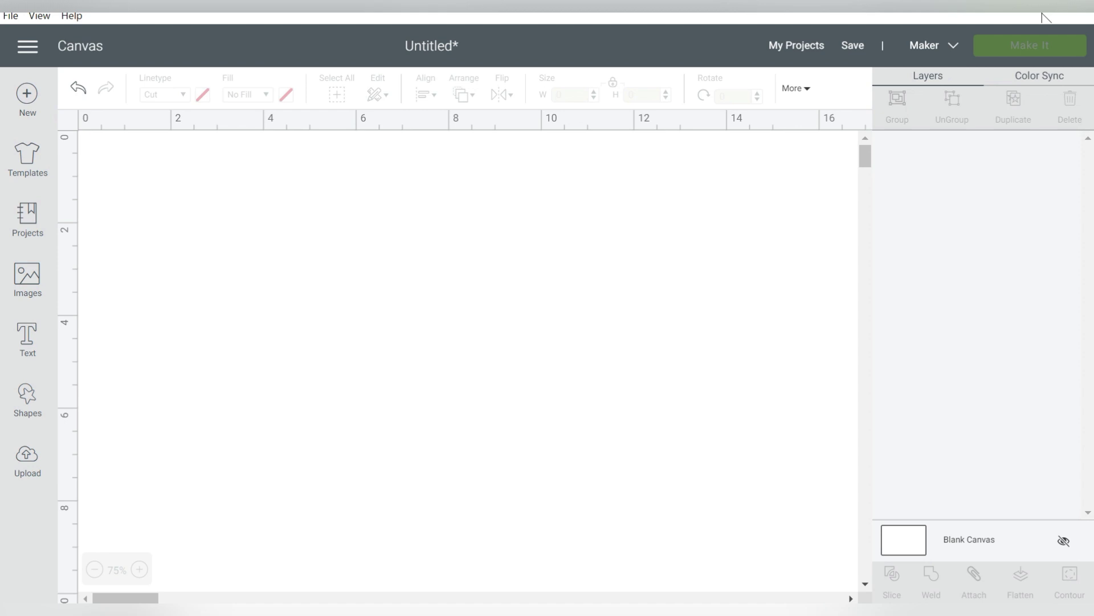
pyautogui.click(30, 460)
pyautogui.click(294, 314)
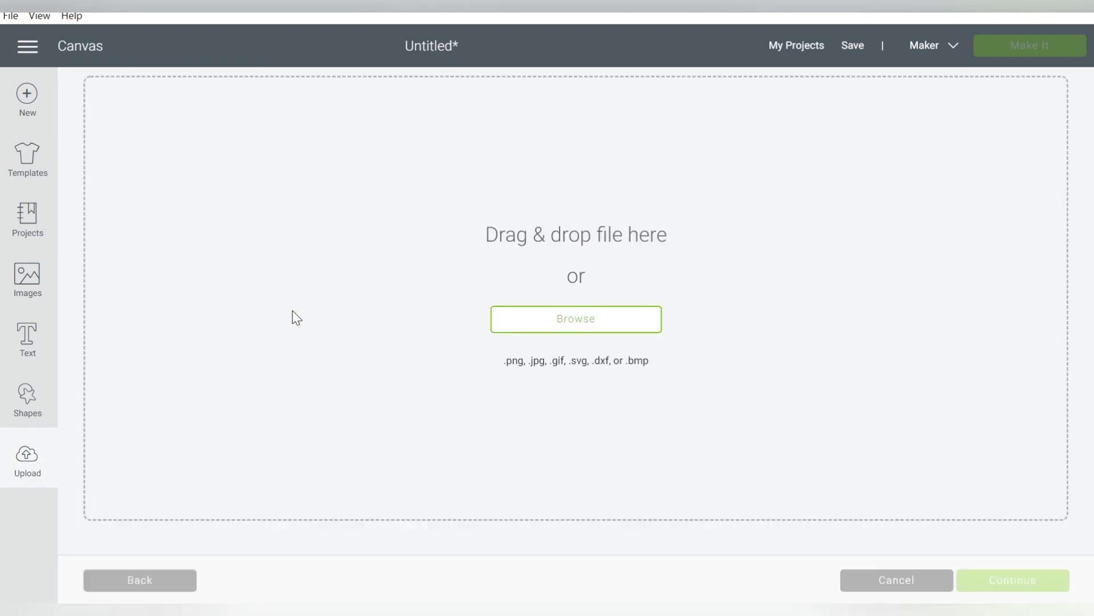
pyautogui.click(547, 325)
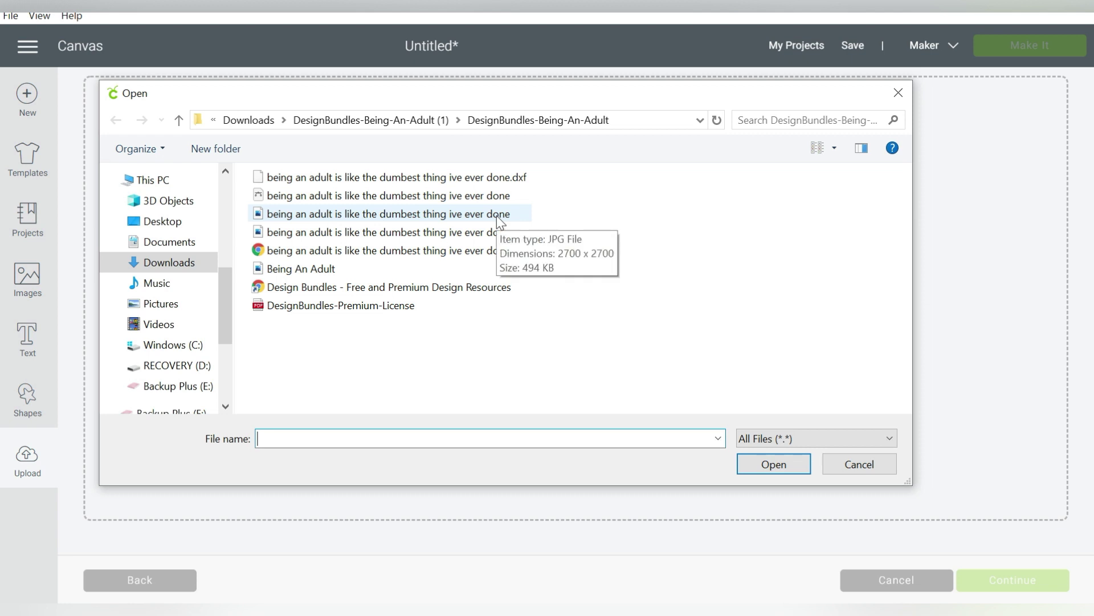
pyautogui.doubleClick(463, 214)
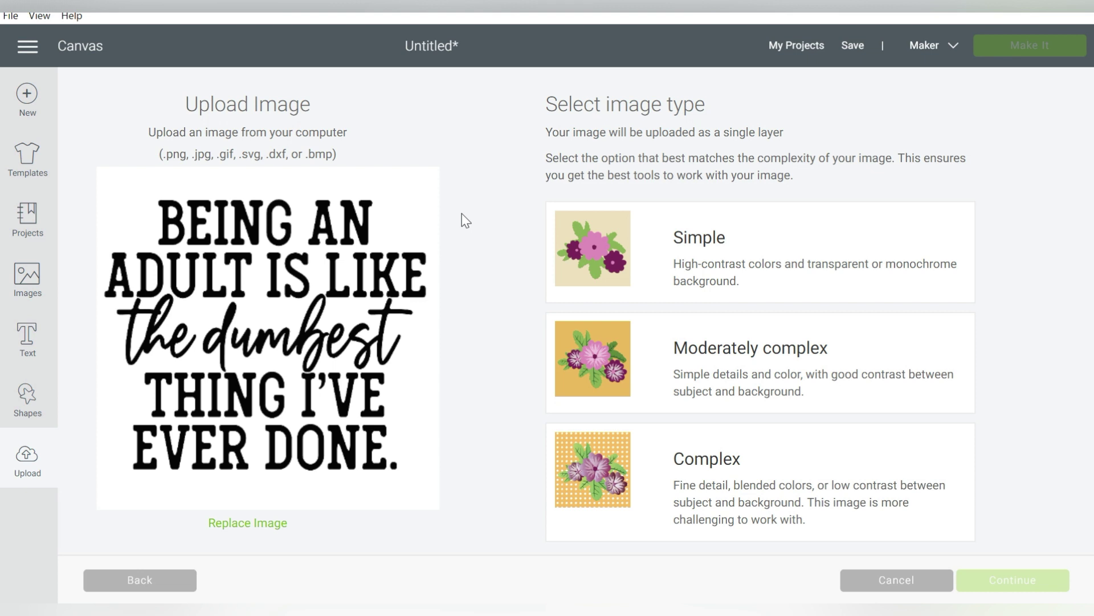
# - Try the Simple image type for the JPG, switch it to Complex, and continue to the background erasing stage
pyautogui.click(654, 248)
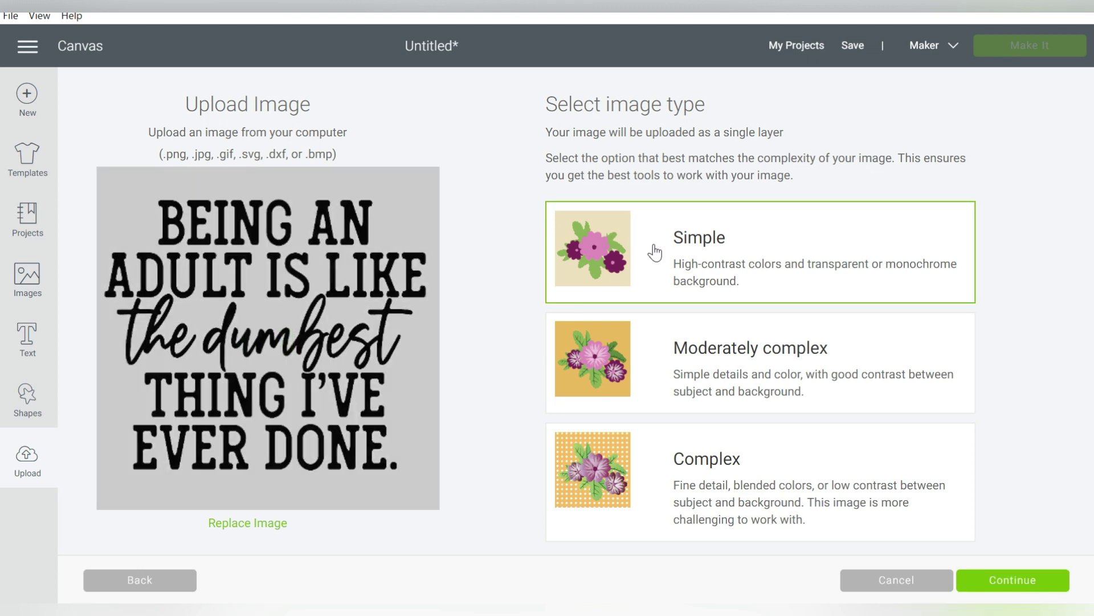
pyautogui.click(641, 494)
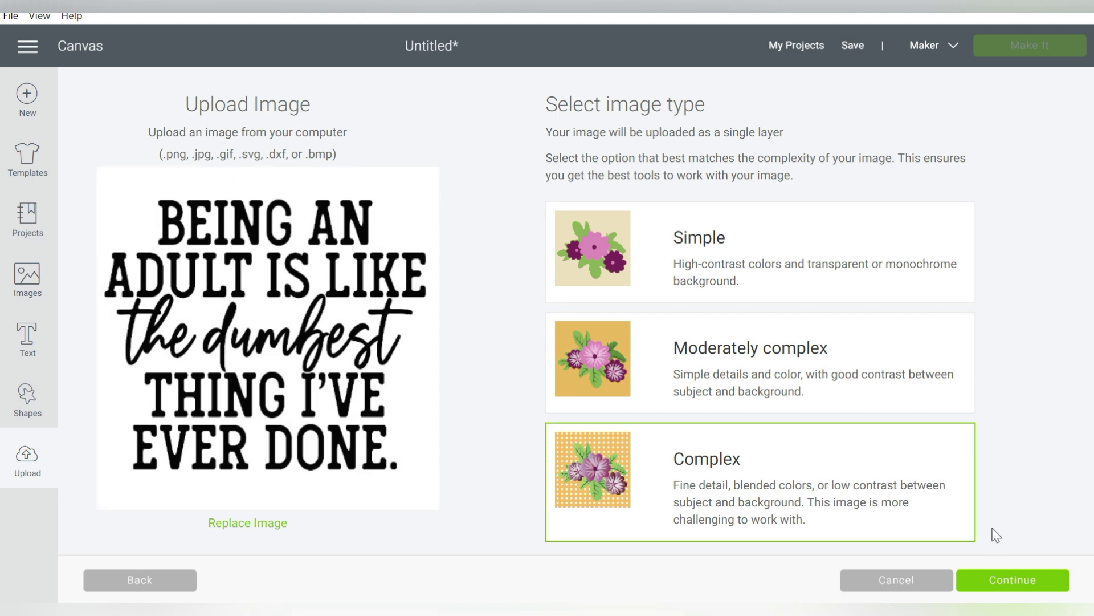
pyautogui.click(986, 582)
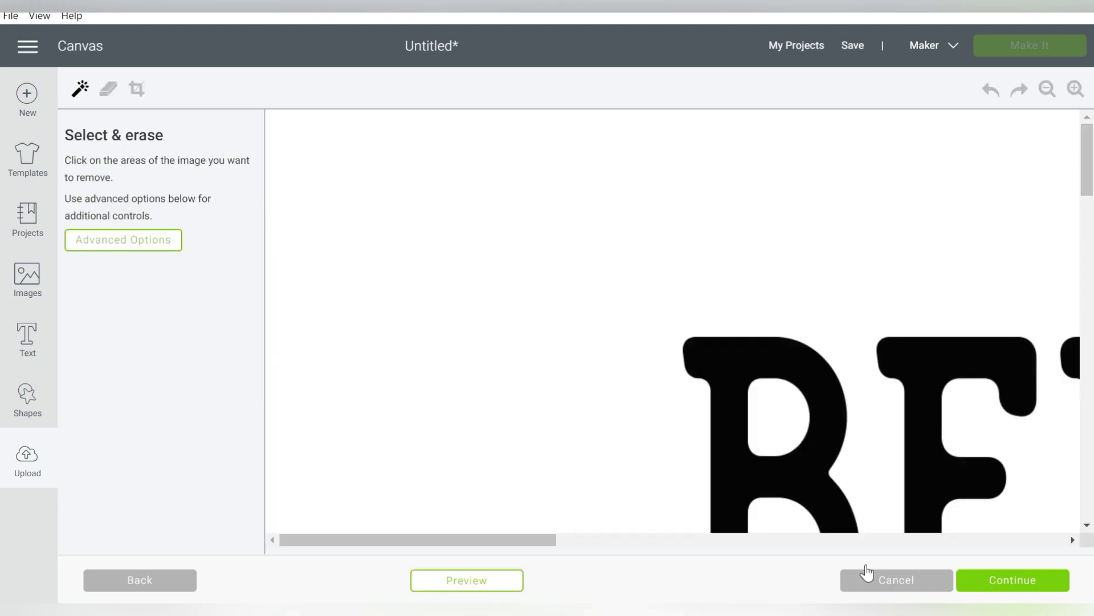
# - Erase the white background surrounding the lettering of the JPG design
pyautogui.click(1047, 90)
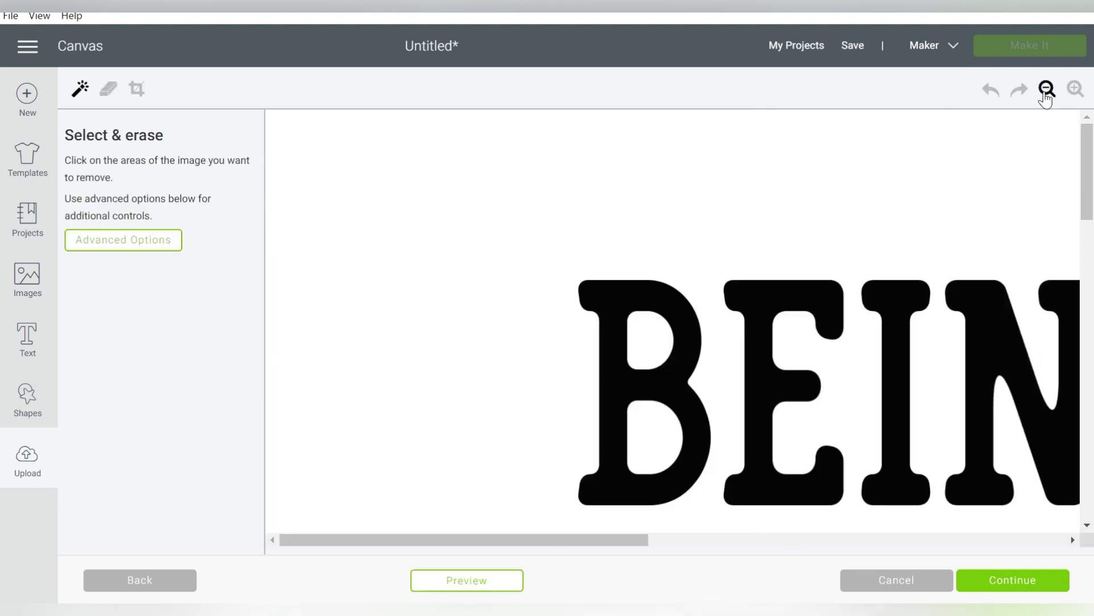
pyautogui.click(1047, 90)
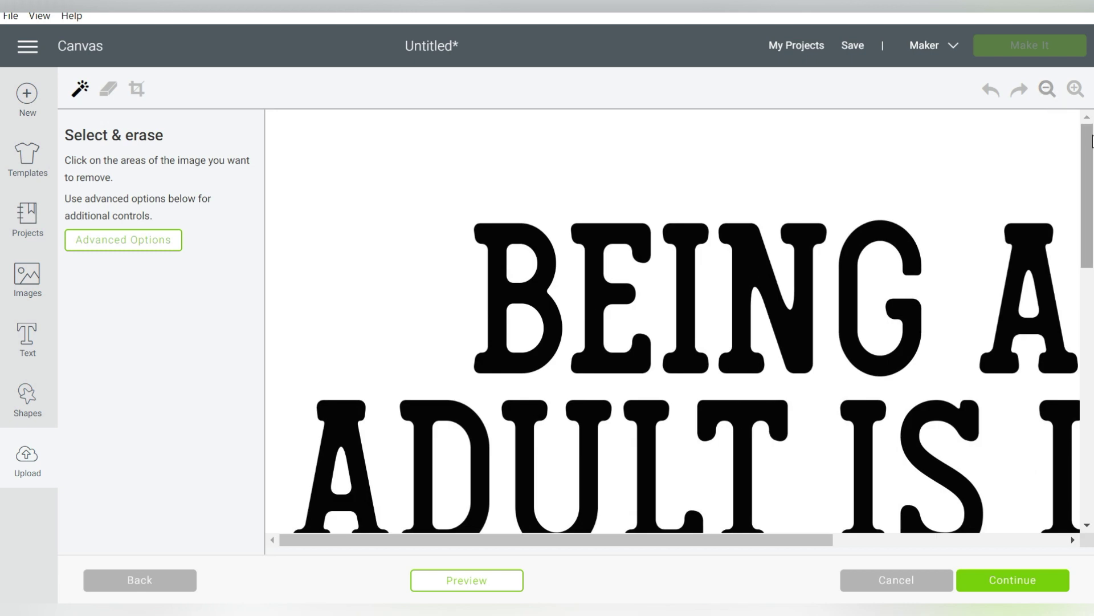
pyautogui.scroll(-5, 672, 319)
pyautogui.scroll(5, 672, 319)
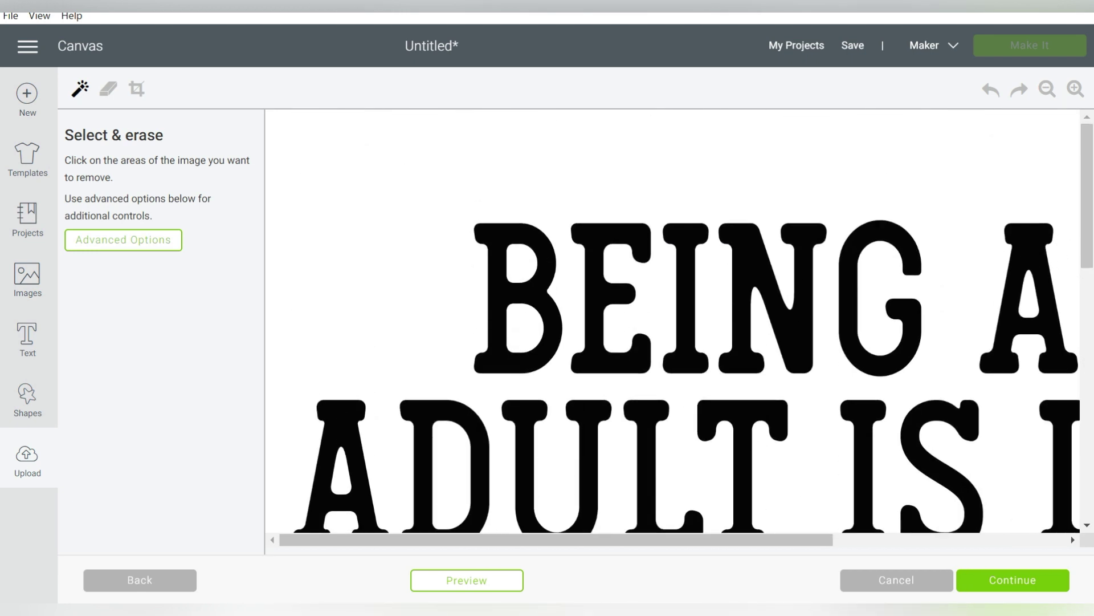
pyautogui.click(821, 159)
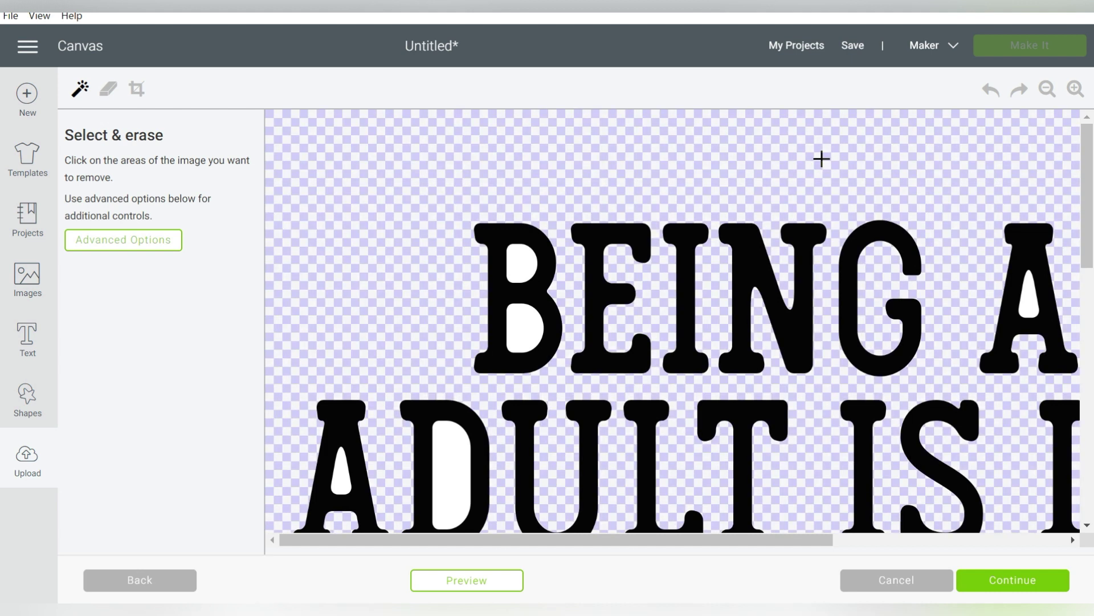
# - Erase the white areas enclosed by the B, D and A letters in "BEING AN ADULT"
pyautogui.click(519, 262)
pyautogui.click(521, 331)
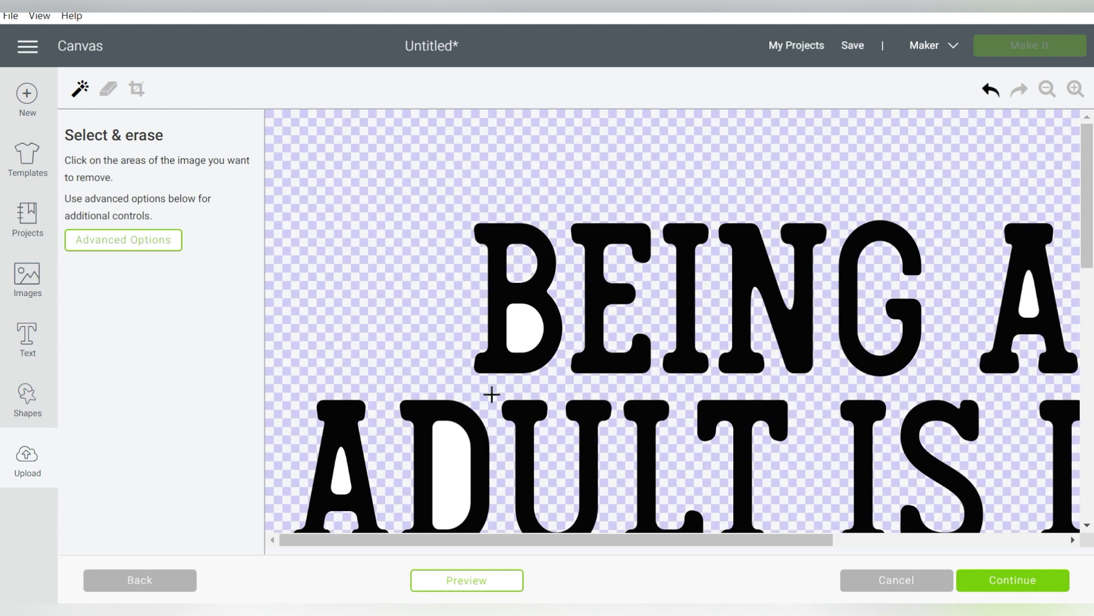
pyautogui.click(437, 473)
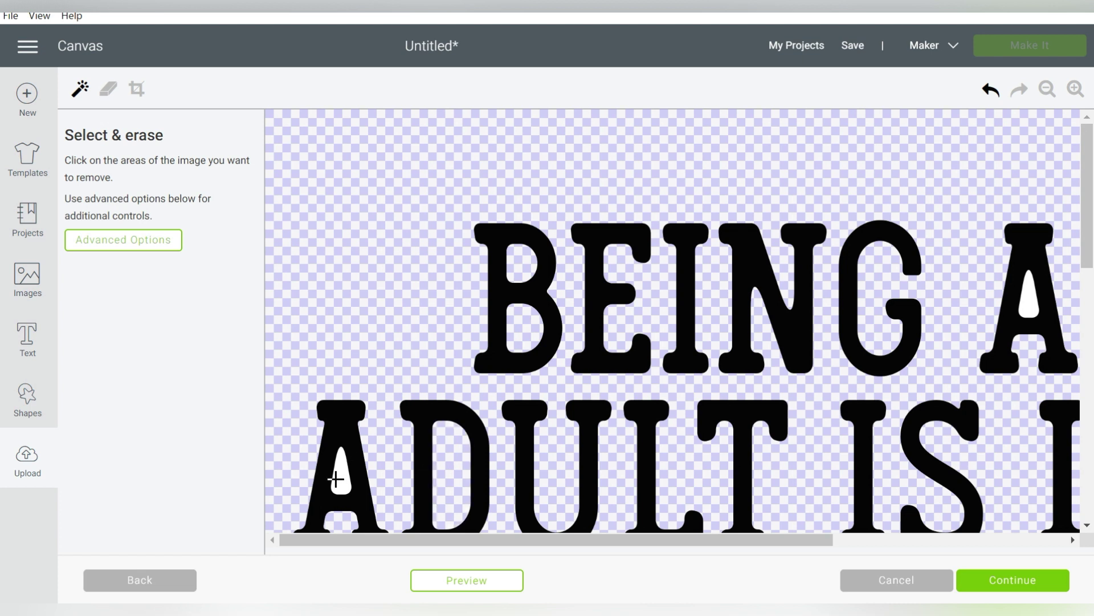
pyautogui.click(1028, 302)
# - Erase the white areas enclosed by the d, b, e and s letters of the script word "dumbest"
pyautogui.moveTo(746, 536); pyautogui.dragTo(942, 521)
pyautogui.scroll(-5, 920, 276)
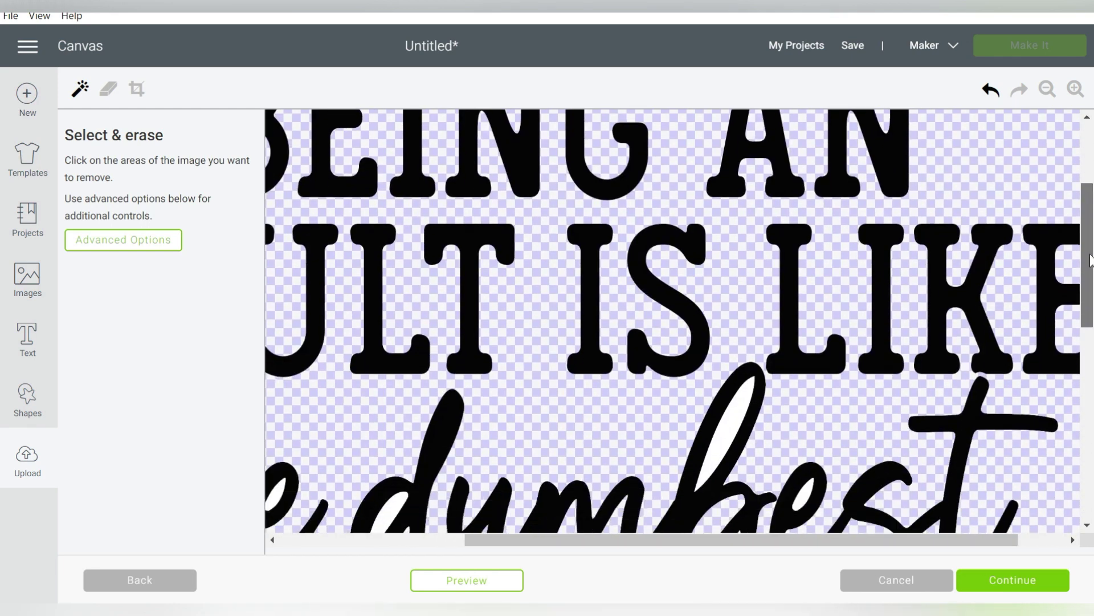
pyautogui.click(735, 286)
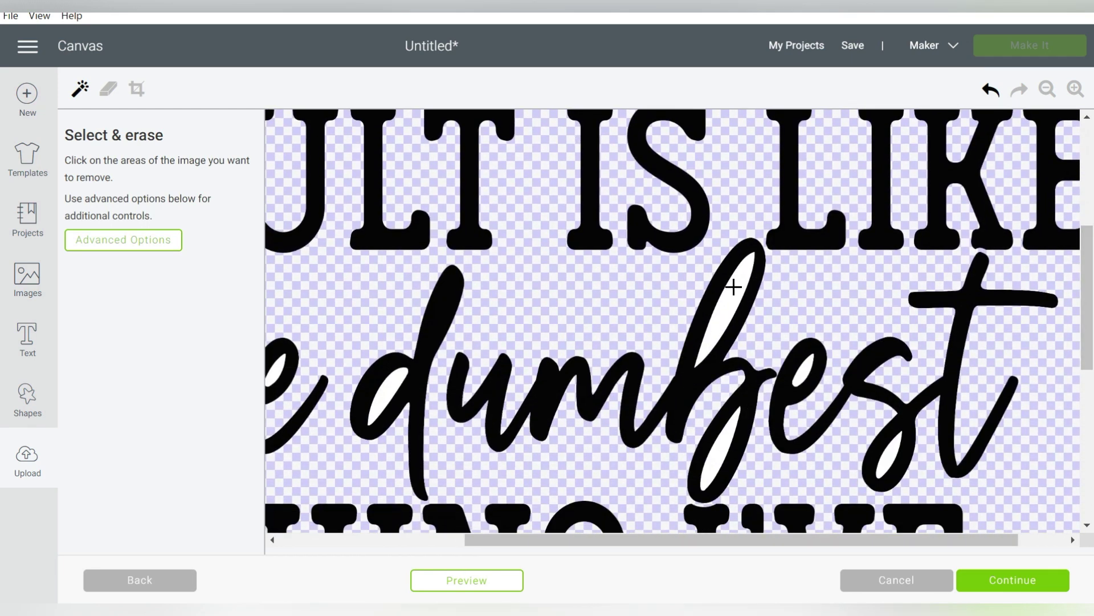
pyautogui.click(722, 452)
pyautogui.click(798, 374)
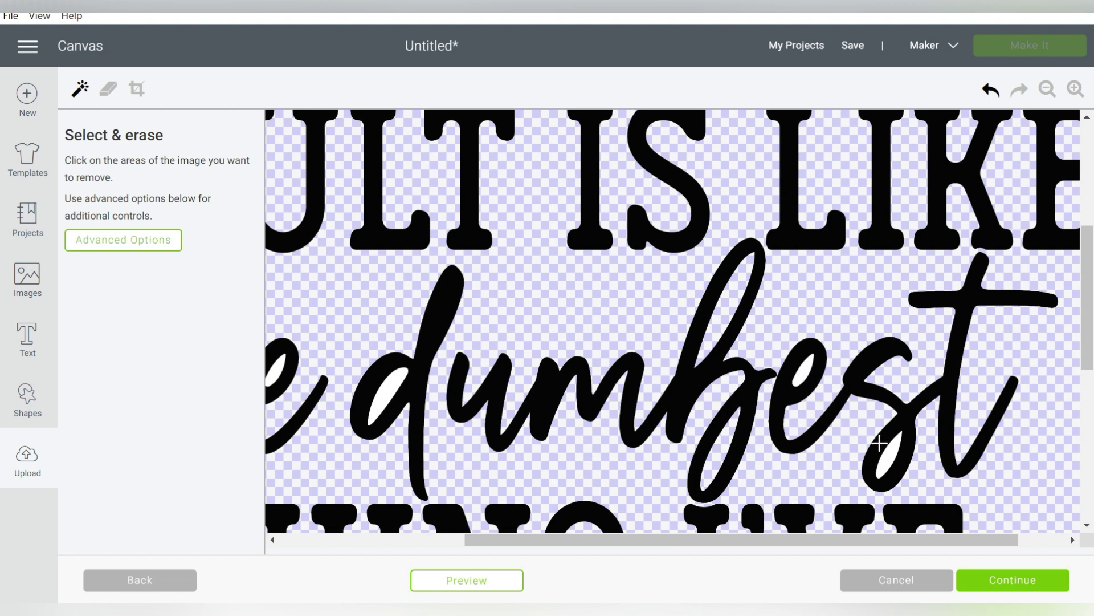
pyautogui.click(885, 458)
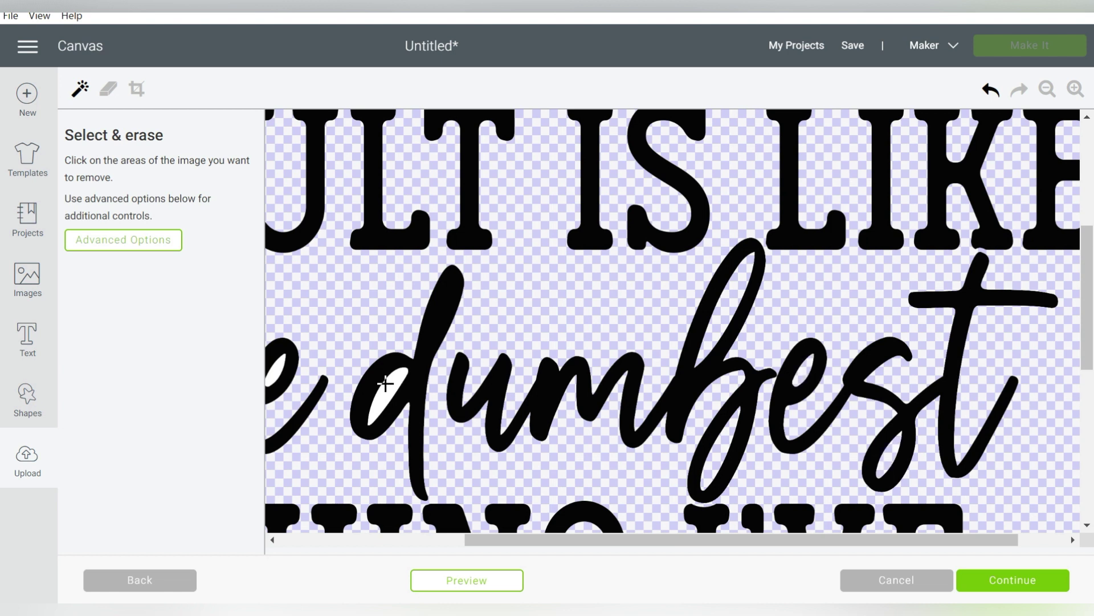
# - Erase the white areas enclosed by the letters of the script word "the", including the gap between t and h
pyautogui.moveTo(514, 536); pyautogui.dragTo(368, 537)
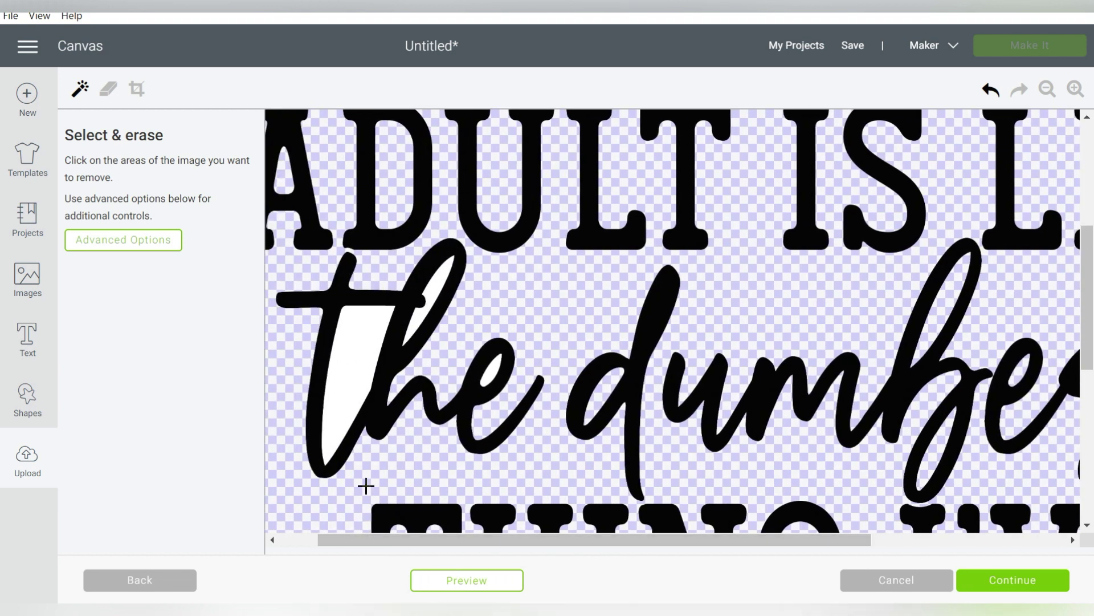
pyautogui.click(352, 353)
pyautogui.click(415, 311)
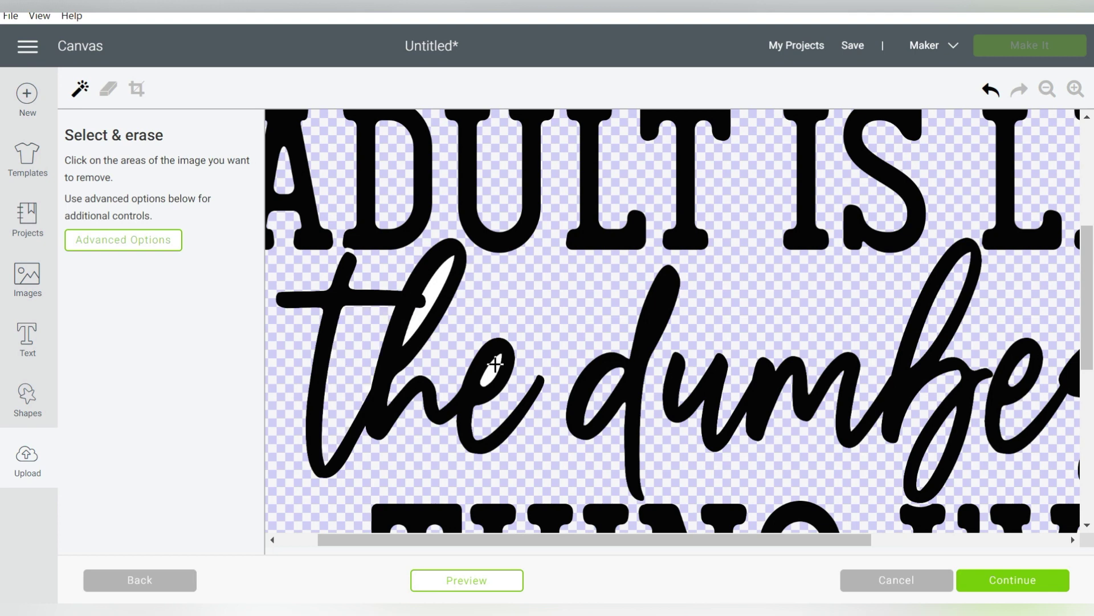
pyautogui.click(493, 370)
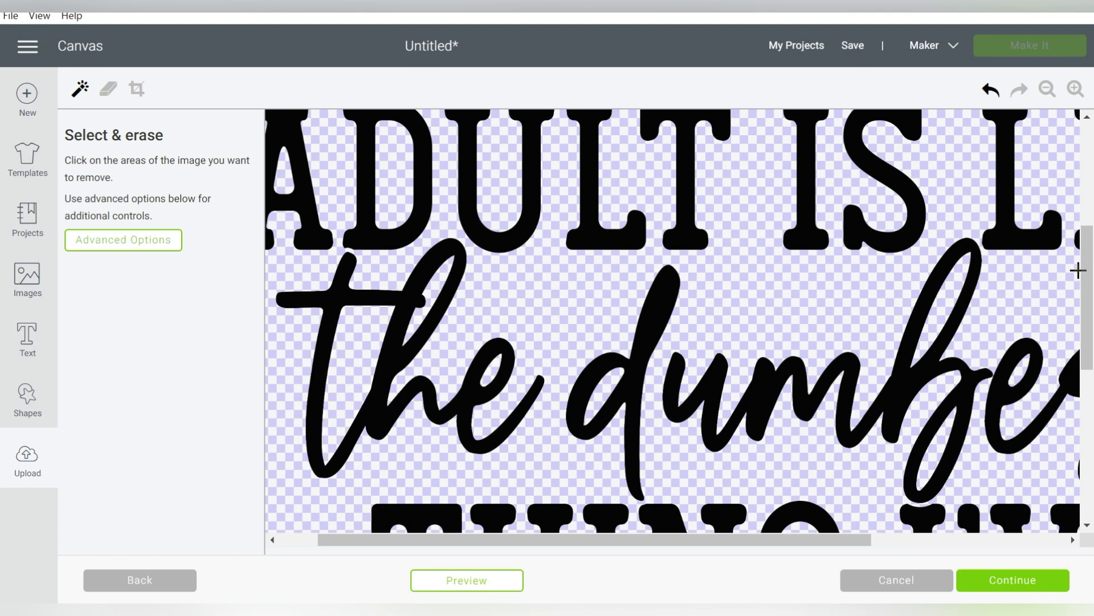
# - Erase the white areas inside the R, D and O of "EVER DONE" and check the rest of the design for leftovers
pyautogui.moveTo(1091, 274); pyautogui.dragTo(1091, 403)
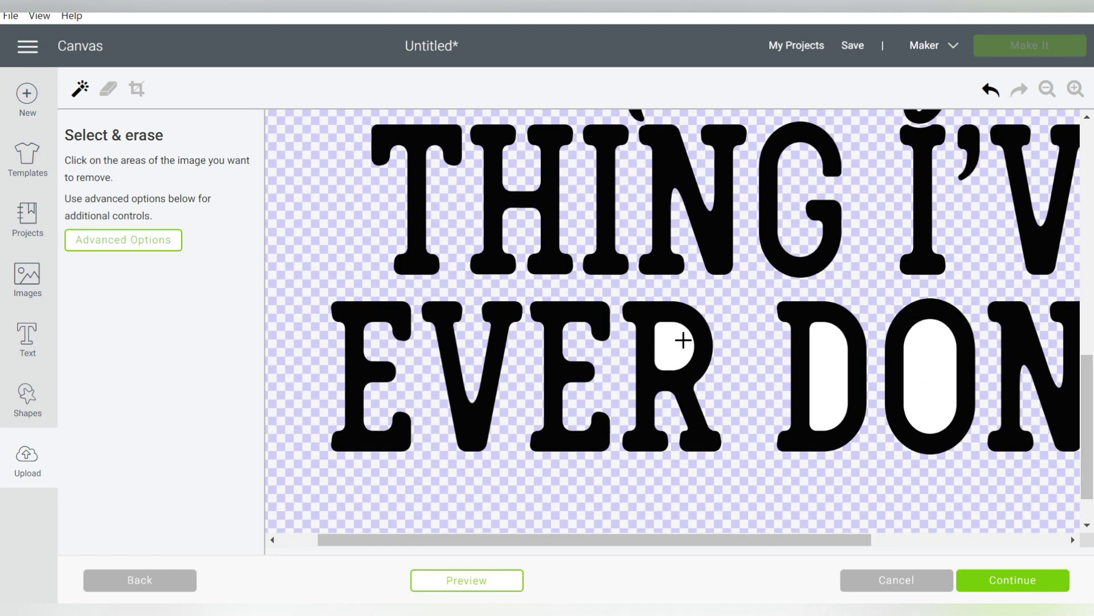
pyautogui.click(926, 364)
pyautogui.click(826, 364)
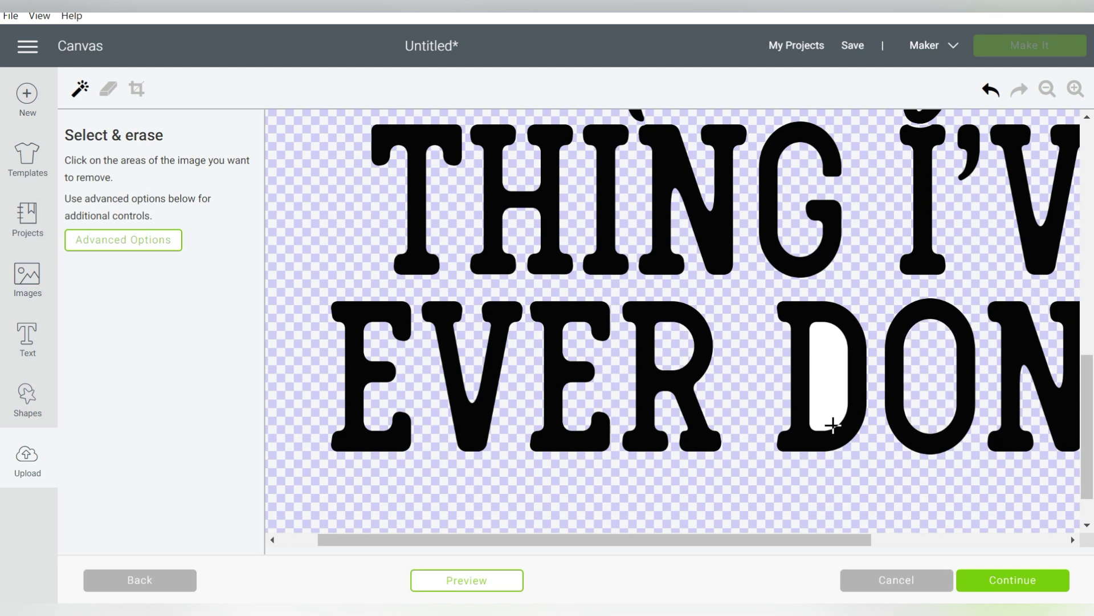
pyautogui.moveTo(850, 542); pyautogui.dragTo(1032, 529)
pyautogui.moveTo(1090, 479); pyautogui.dragTo(1089, 267)
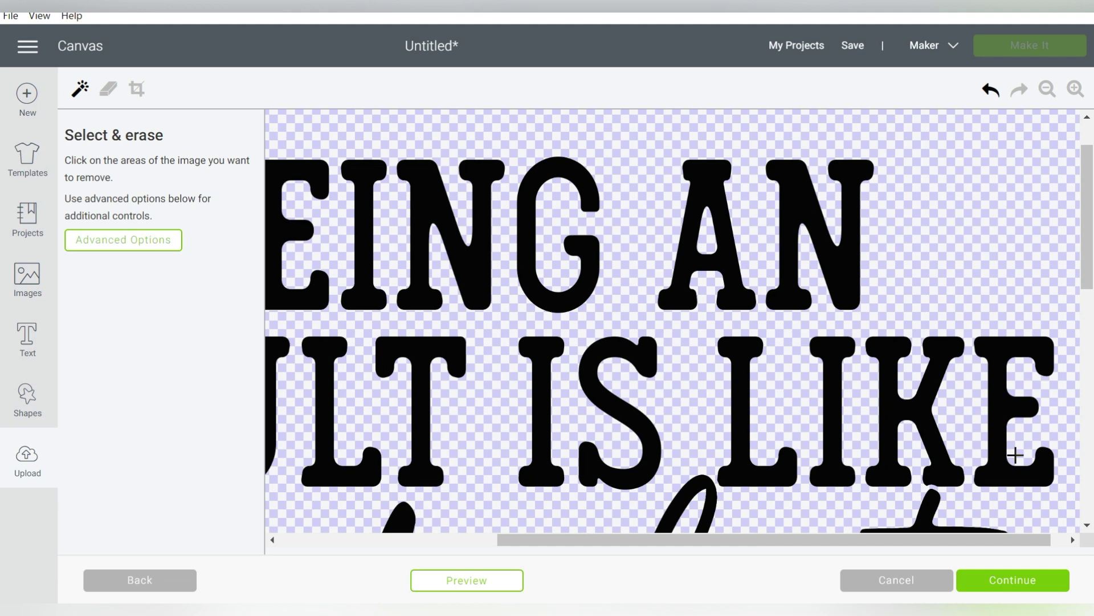
# - Finish the background removal and save the JPG upload as a Cut image under its existing name
pyautogui.click(1006, 587)
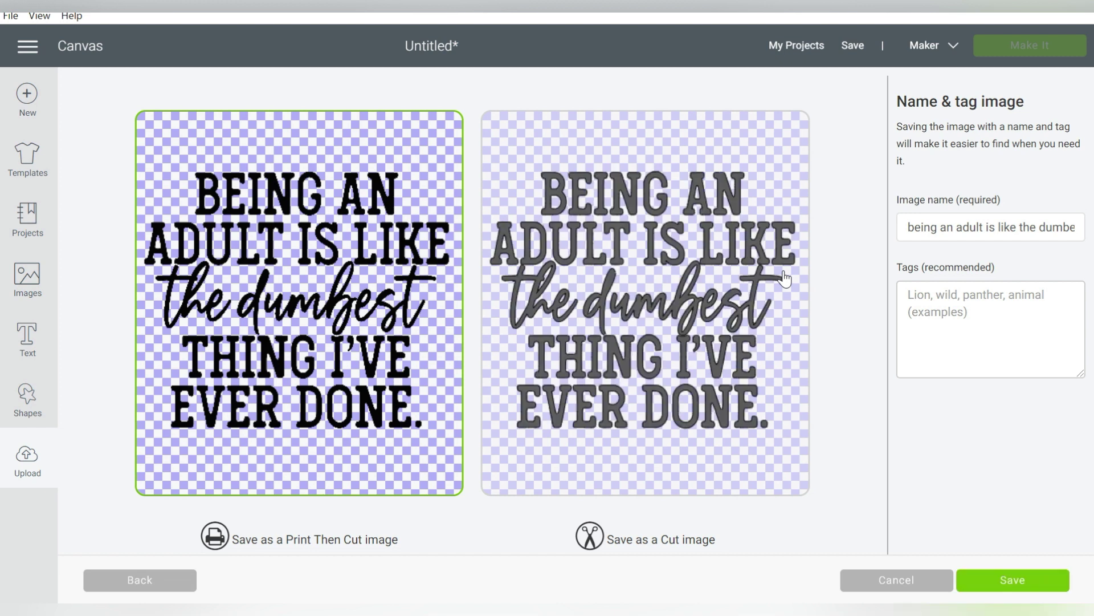
pyautogui.click(618, 359)
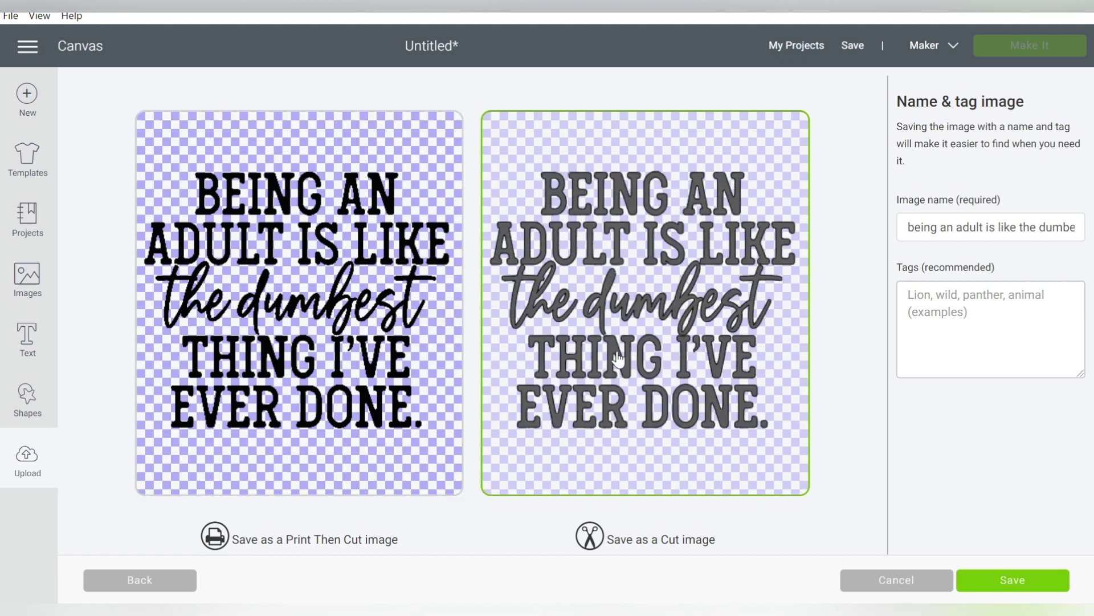
pyautogui.click(984, 580)
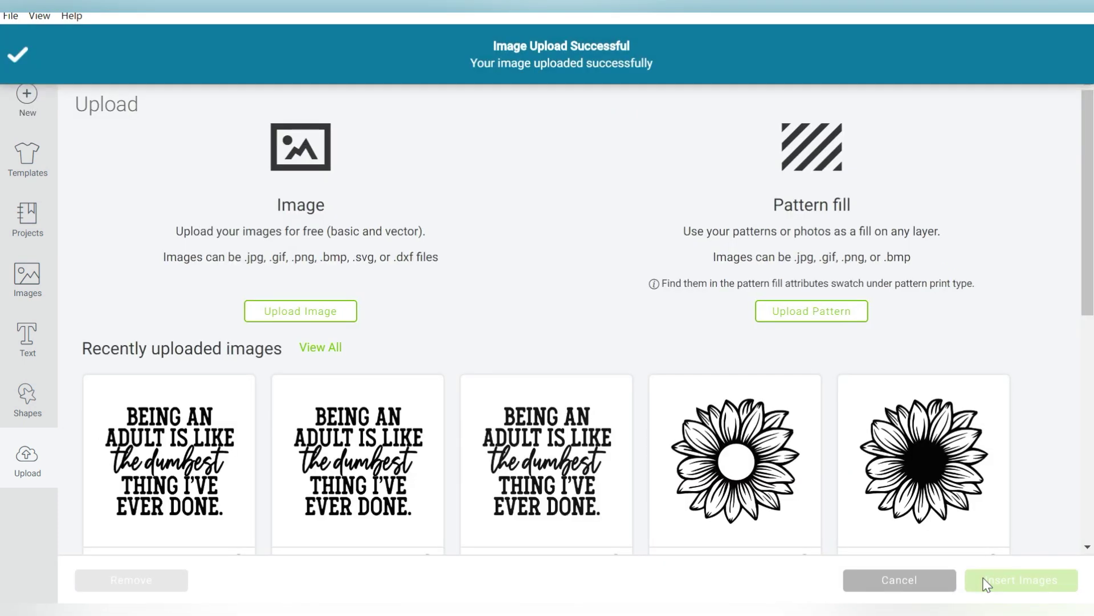
# - Insert the newly uploaded JPG design onto the canvas, set its width to 11 inches, and deselect it
pyautogui.click(200, 444)
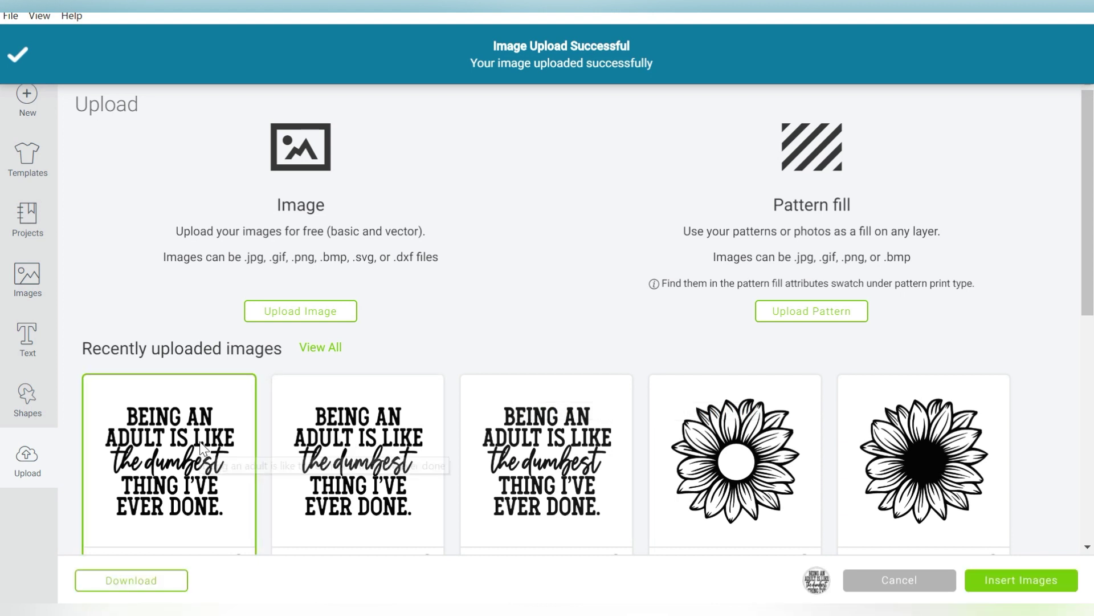
pyautogui.click(989, 579)
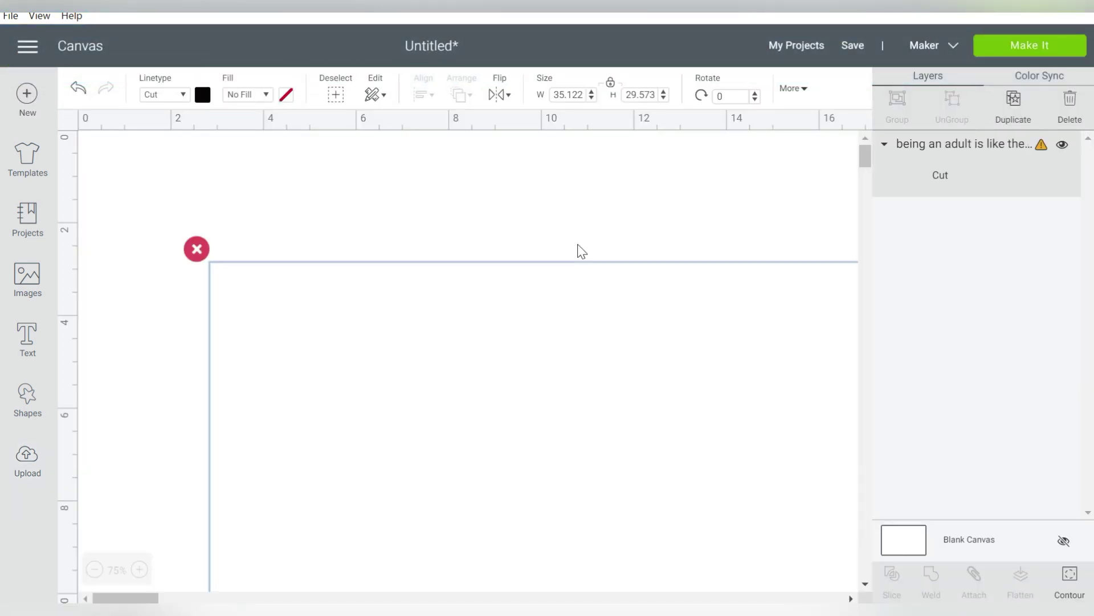
pyautogui.doubleClick(572, 92)
pyautogui.write('11')
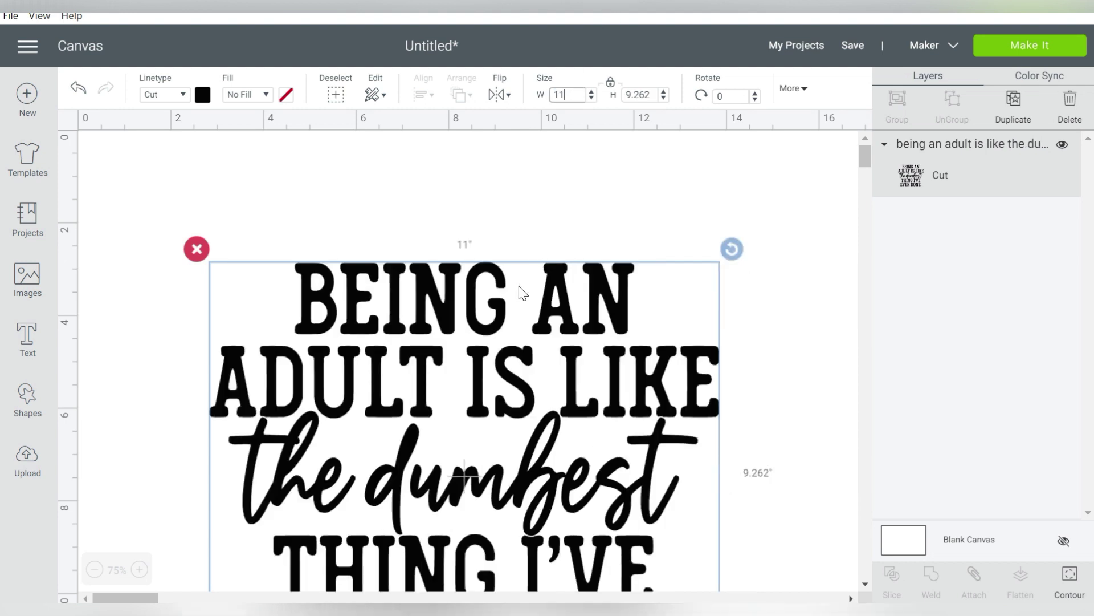
pyautogui.scroll(-3, 491, 280)
pyautogui.scroll(-1, 492, 278)
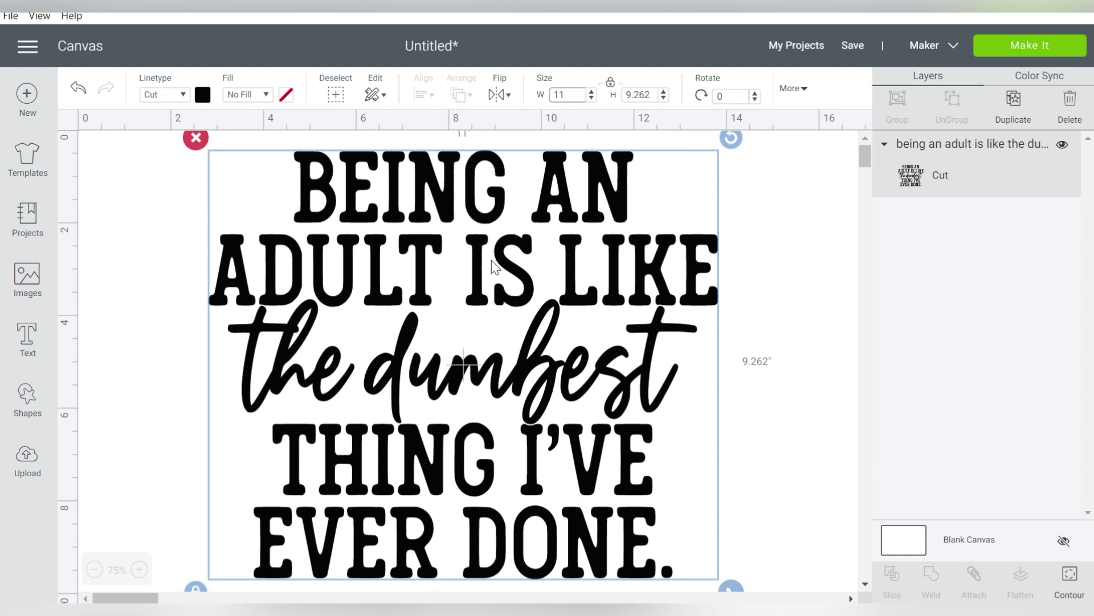
pyautogui.click(773, 193)
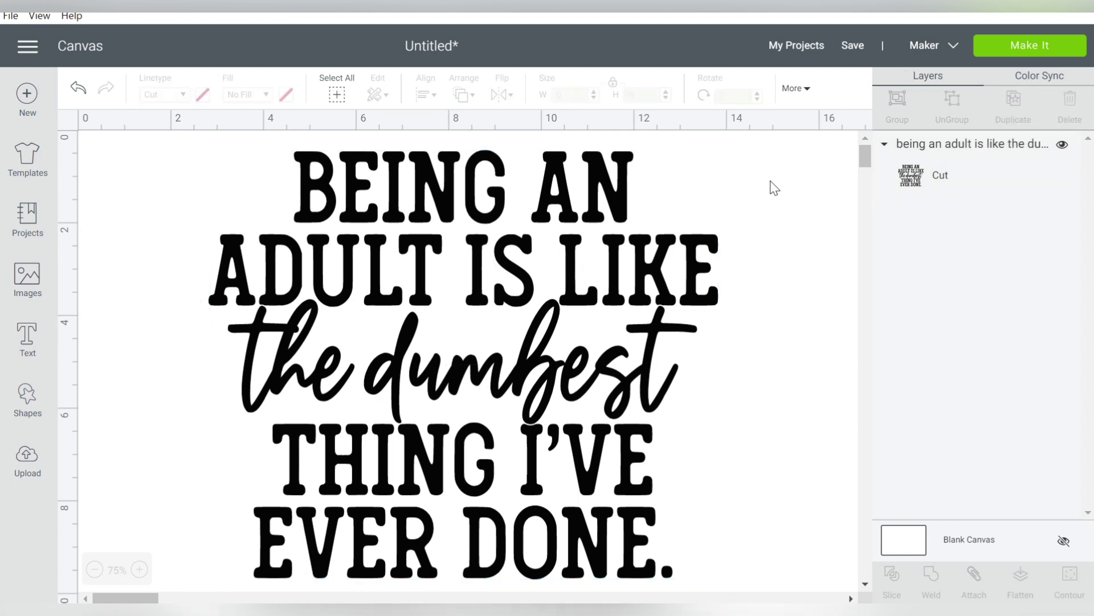